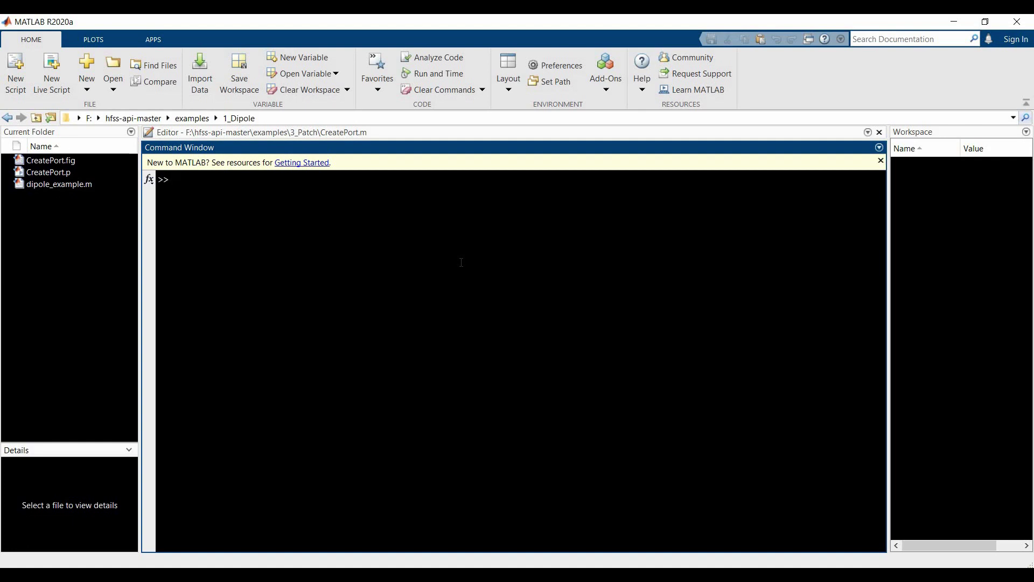
# Run CreatePort in the Command Window and move its window clear of the printed instructions
pyautogui.write('CreatePort')
pyautogui.press('Return')
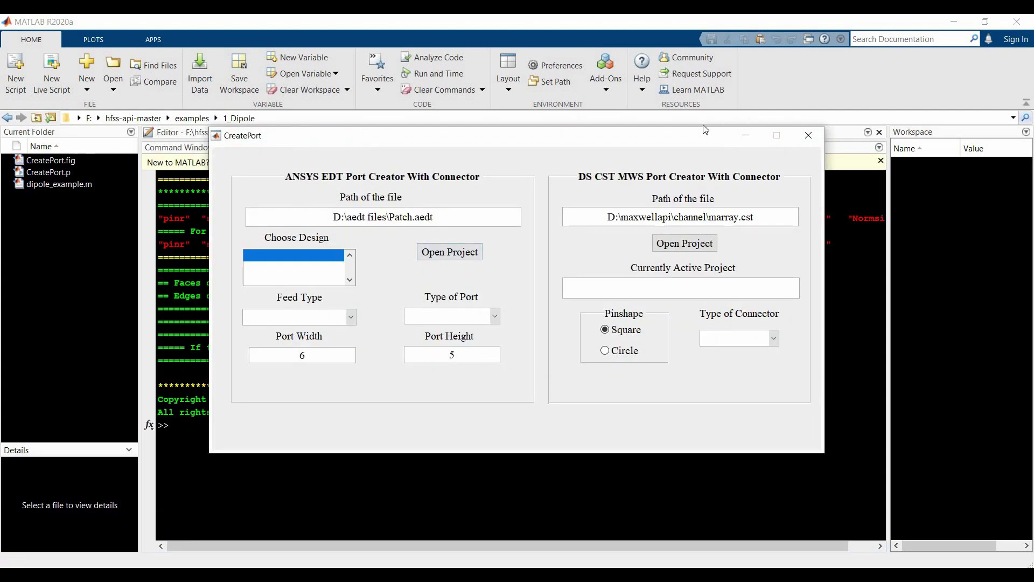
pyautogui.moveTo(676, 135); pyautogui.dragTo(806, 68)
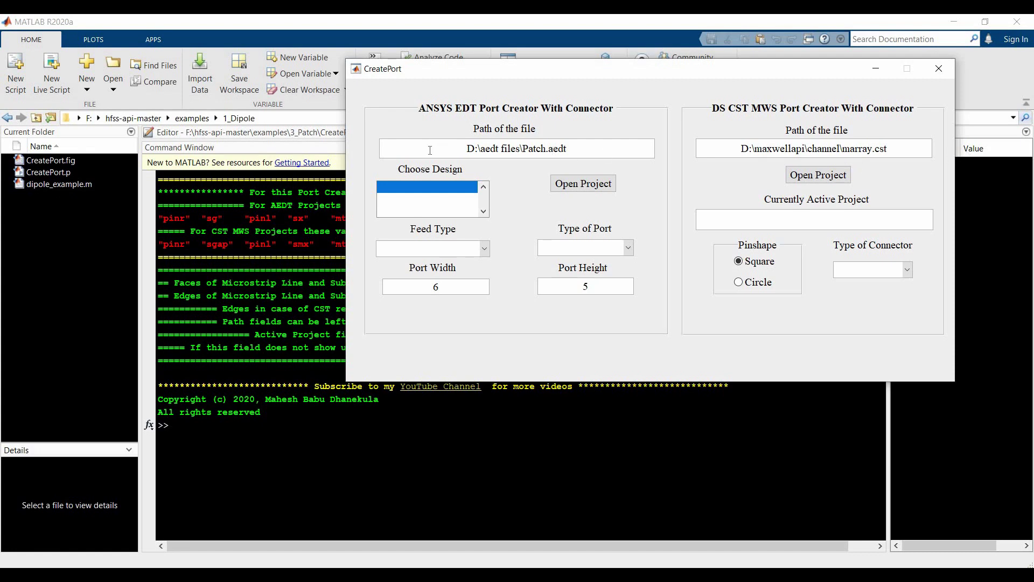
# Review the AEDT and CST file paths and the variable names that must not exist in AEDT projects
pyautogui.tripleClick(593, 153)
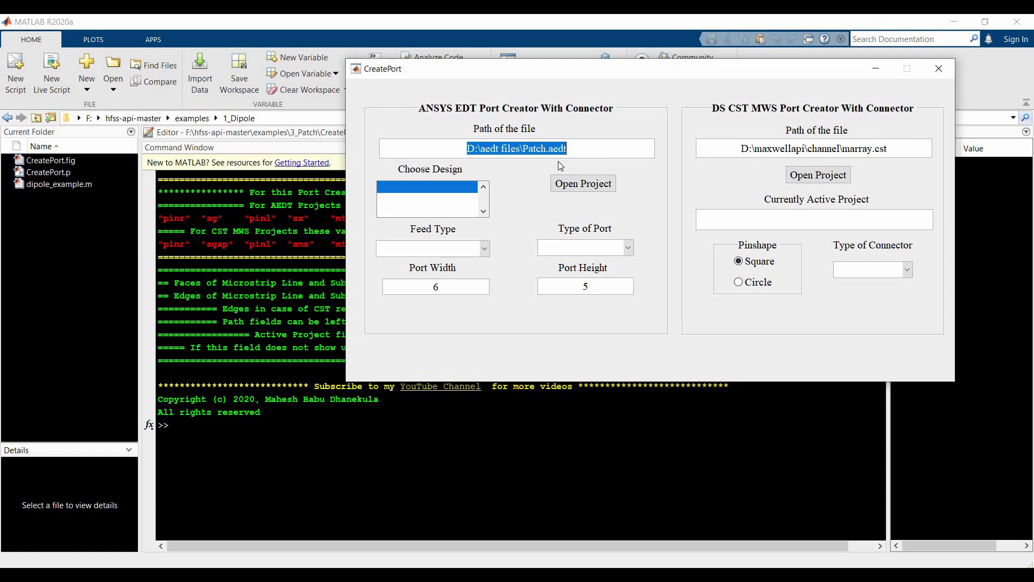
pyautogui.click(742, 149)
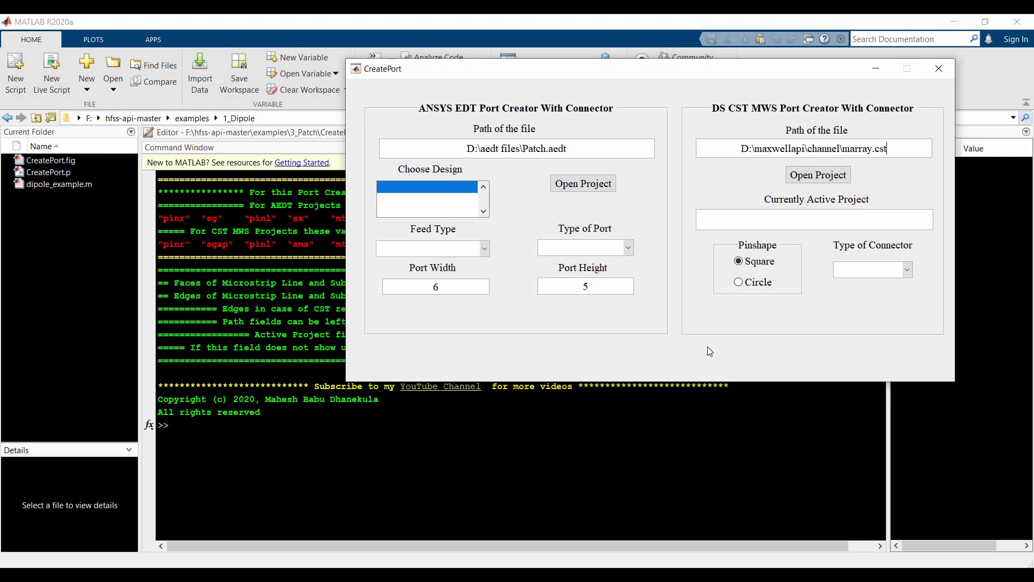
pyautogui.press('End')
pyautogui.click(881, 63)
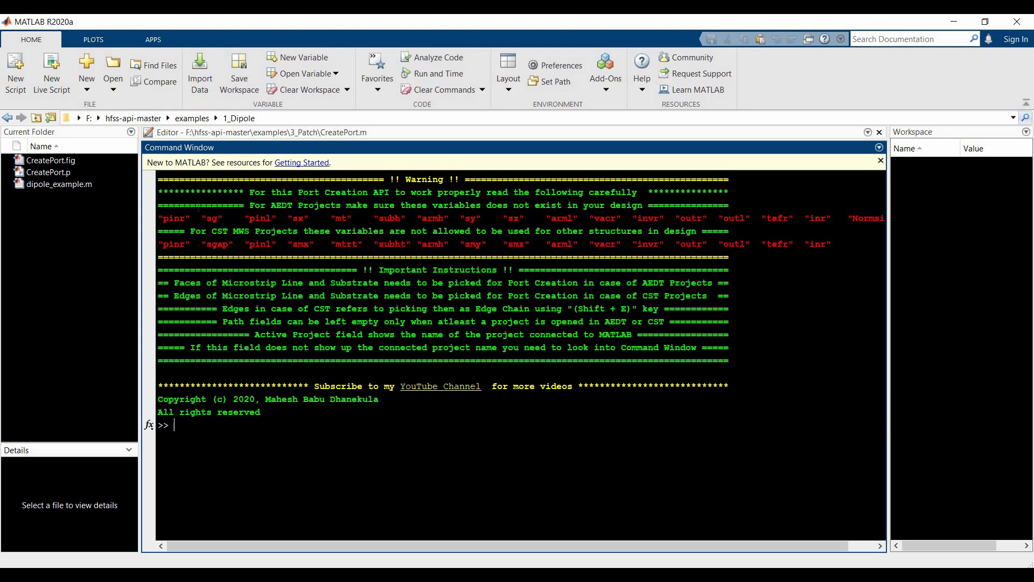
pyautogui.moveTo(159, 218); pyautogui.dragTo(582, 221)
pyautogui.click(582, 220)
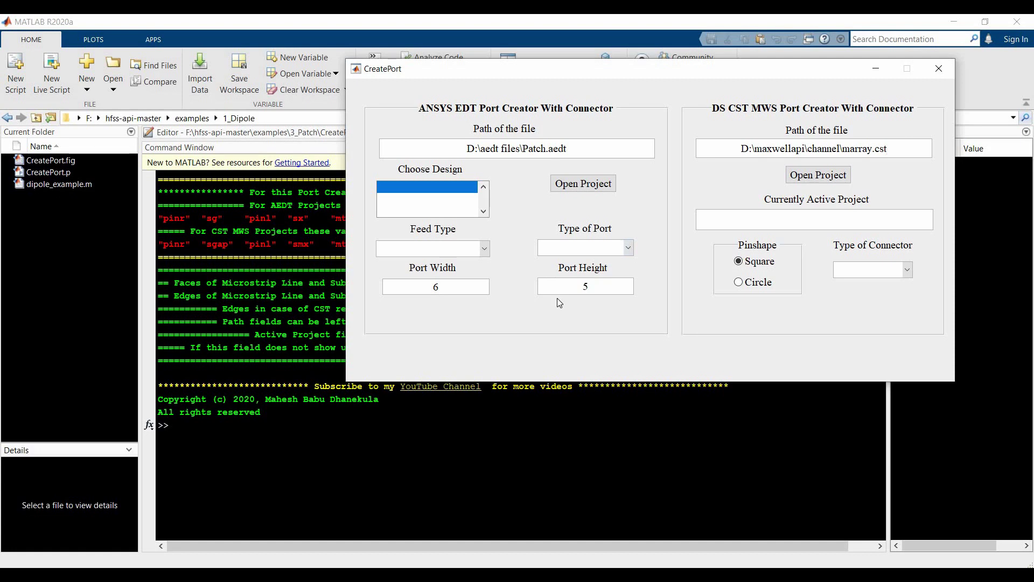
# Open the project D:\aedt files\Patch.aedt in the ANSYS port creator and choose HFSSDesign3 as the design
pyautogui.click(600, 185)
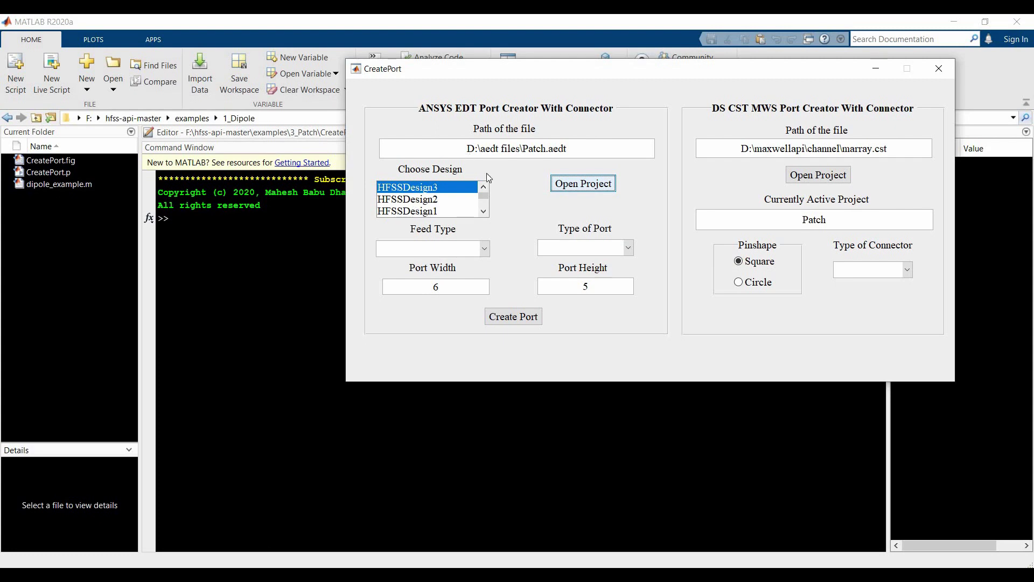
pyautogui.scroll(-1, 457, 205)
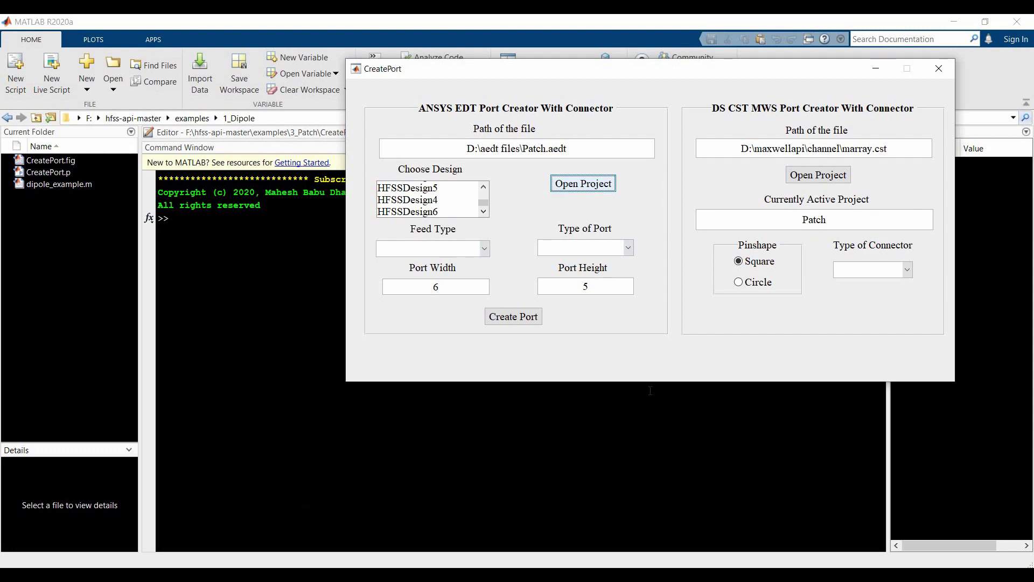
pyautogui.click(424, 194)
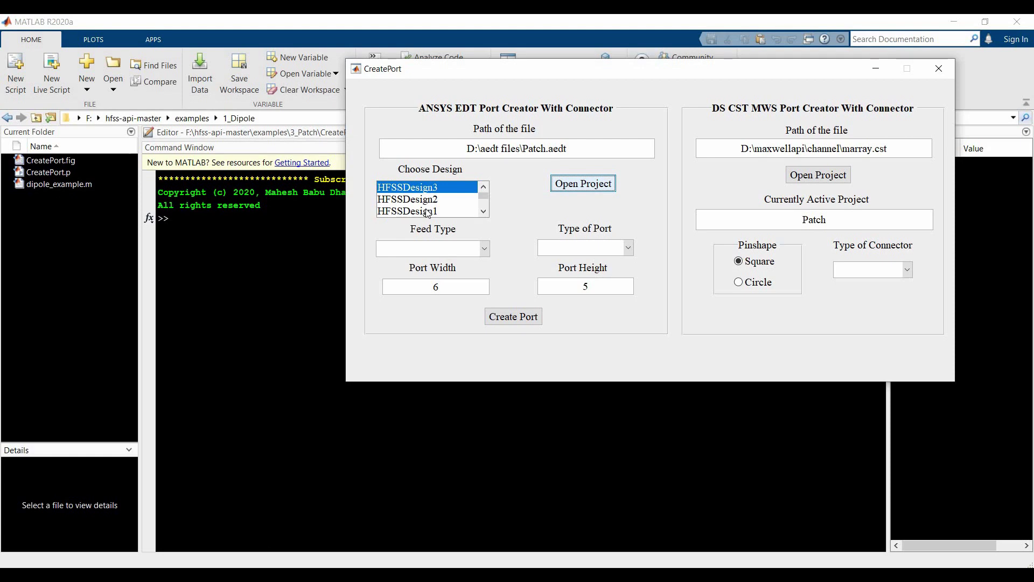
pyautogui.click(628, 250)
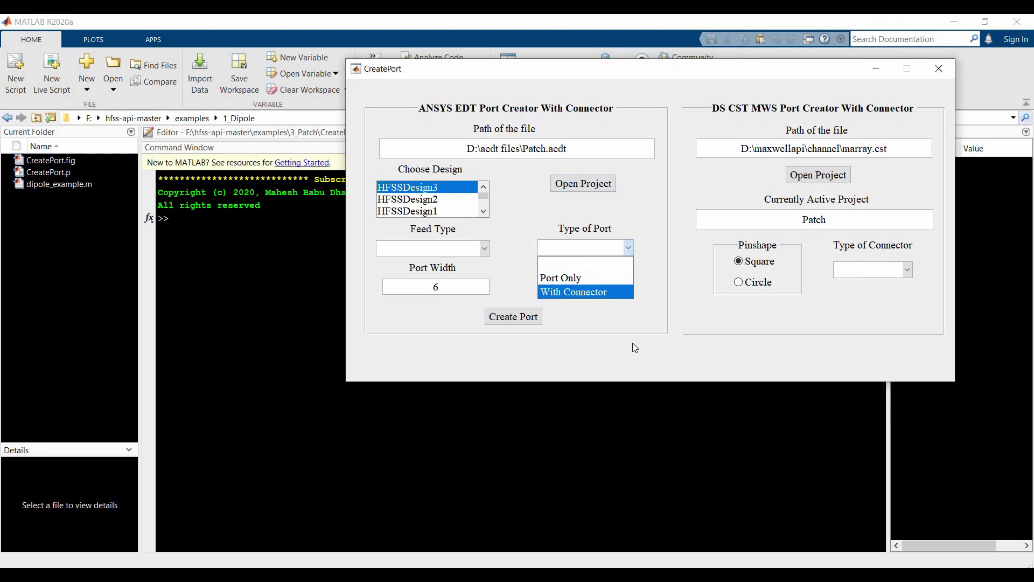
pyautogui.click(577, 325)
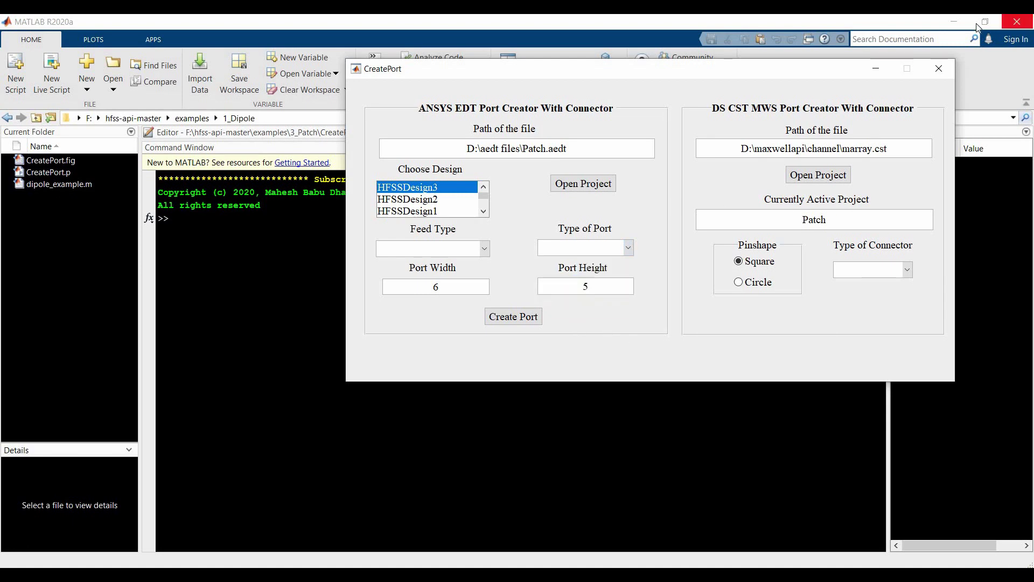
# Switch to ANSYS Electronics Desktop and open HFSSDesign3 of the Patch project
pyautogui.click(875, 69)
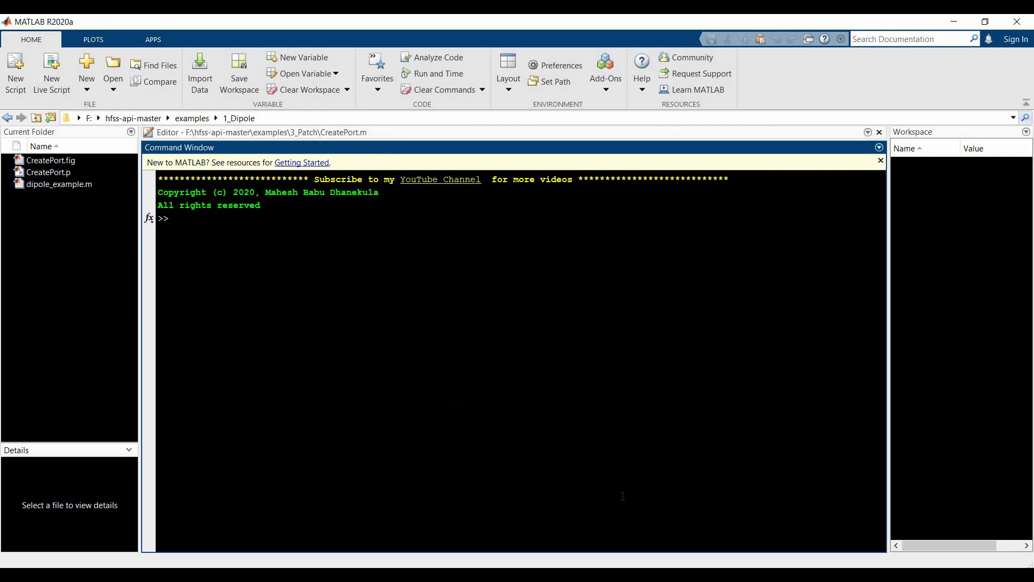
pyautogui.hotkey('alt', 'Tab')
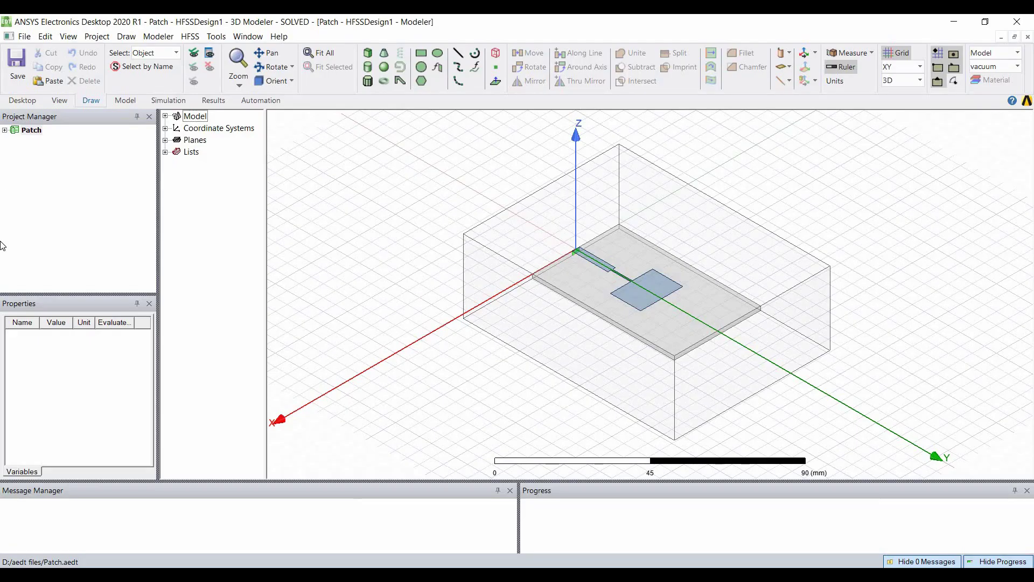
pyautogui.click(4, 130)
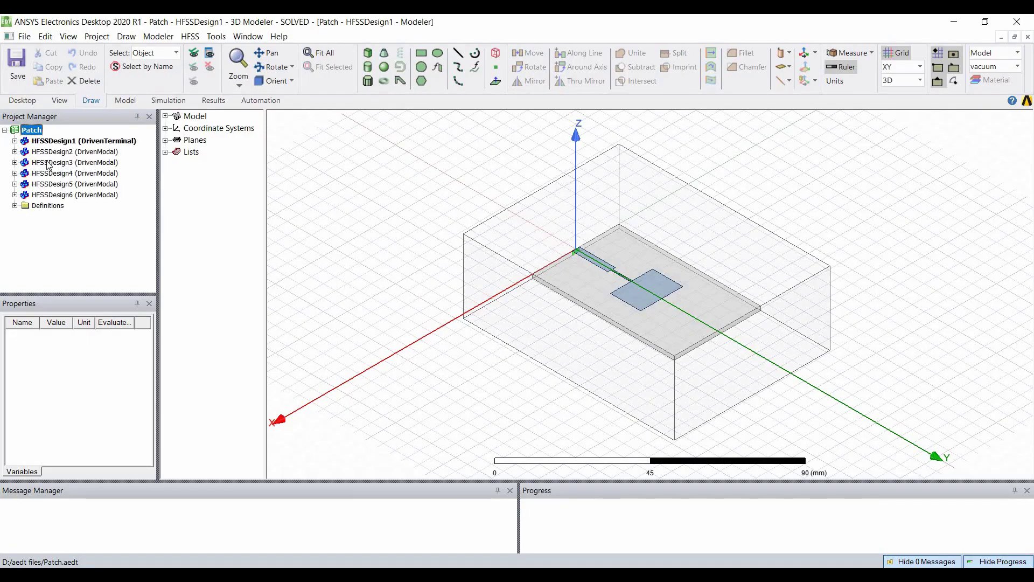
pyautogui.click(48, 162)
pyautogui.doubleClick(49, 164)
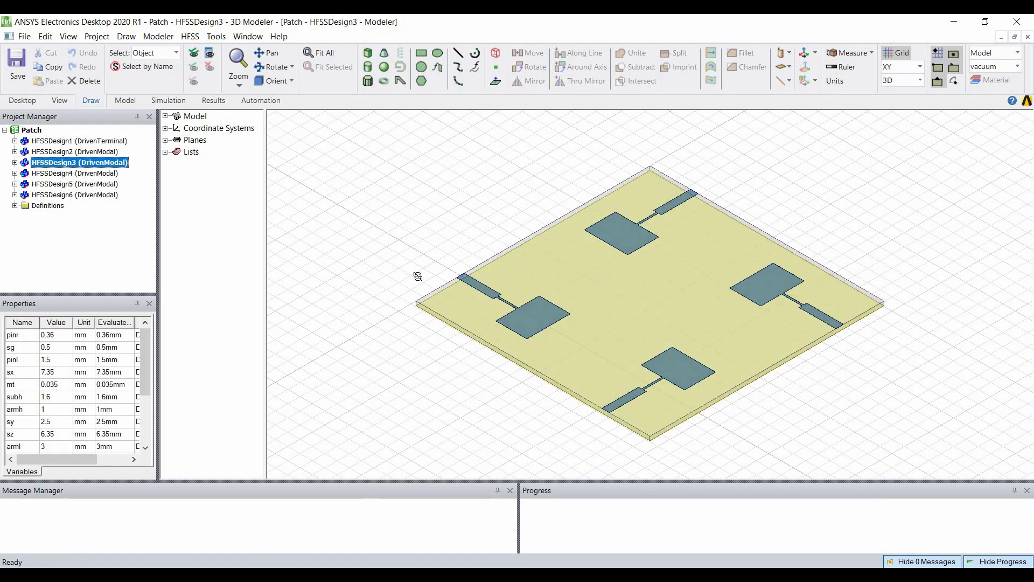
# Select the end face of one patch's microstrip feed line together with the adjoining side face of the substrate
pyautogui.keyDown('alt'); pyautogui.moveTo(467, 271); pyautogui.dragTo(553, 354); pyautogui.keyUp('alt')
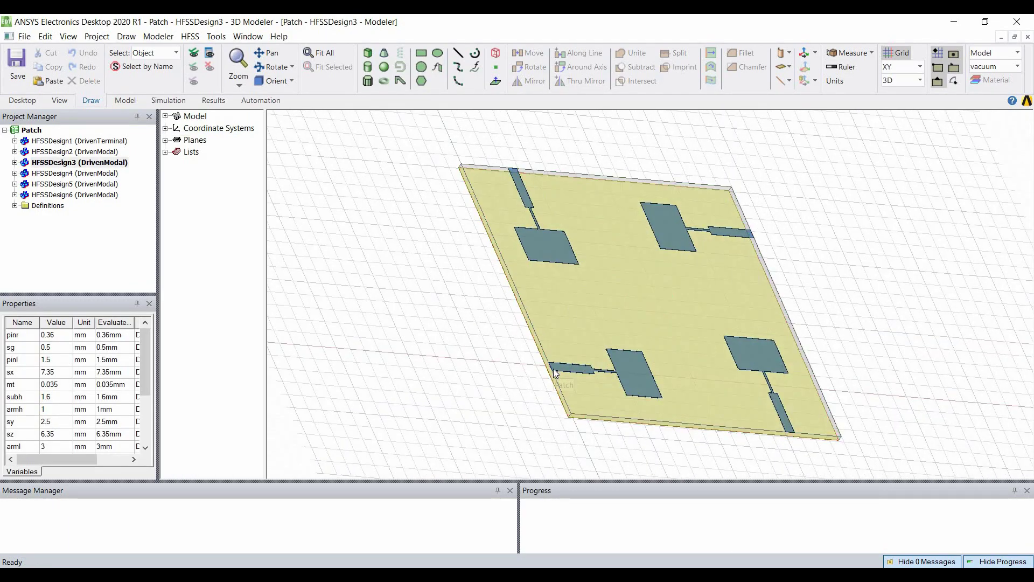
pyautogui.scroll(5, 529, 370)
pyautogui.scroll(5, 658, 428)
pyautogui.scroll(4, 404, 159)
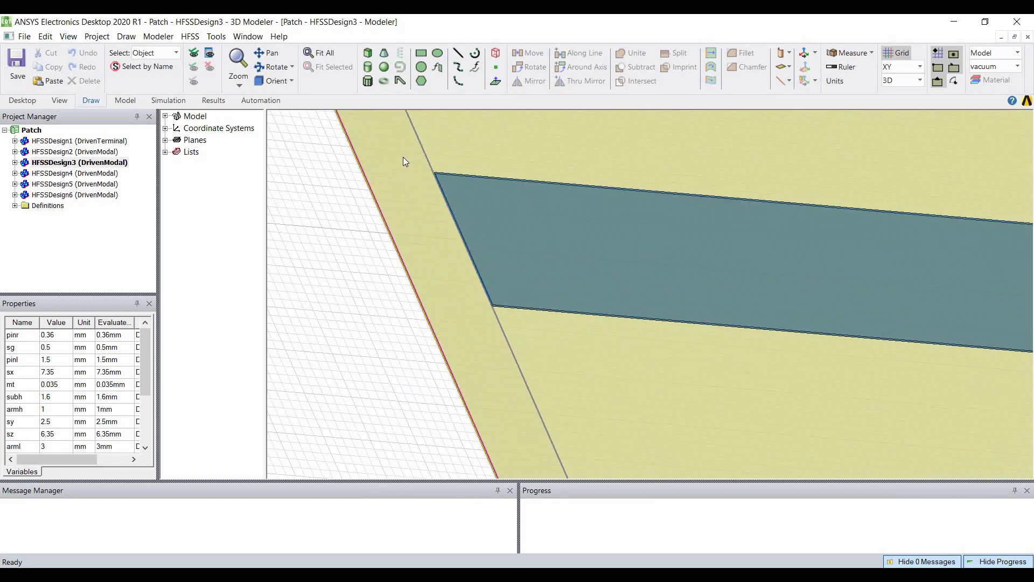
pyautogui.scroll(4, 477, 250)
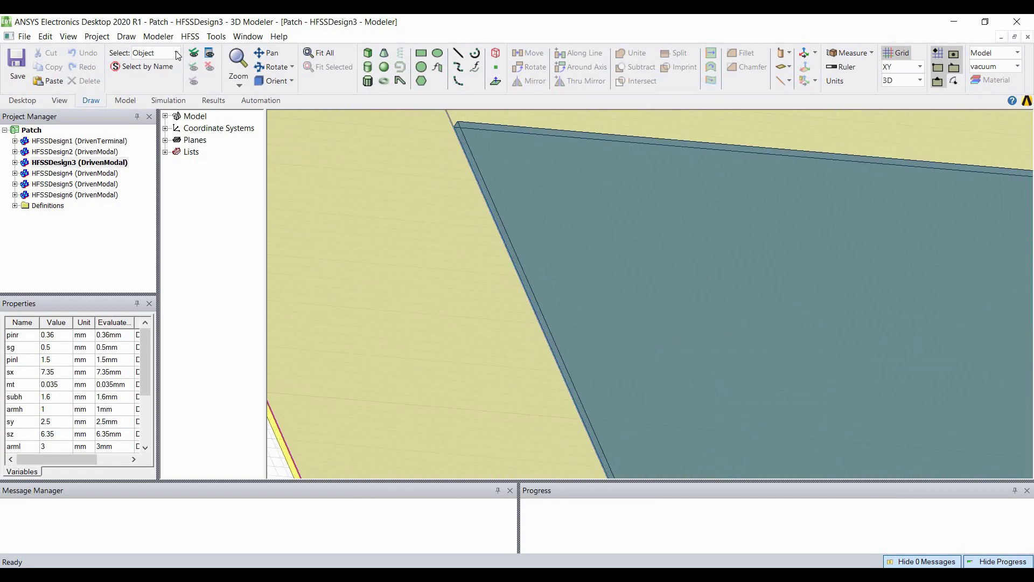
pyautogui.click(176, 53)
pyautogui.click(163, 94)
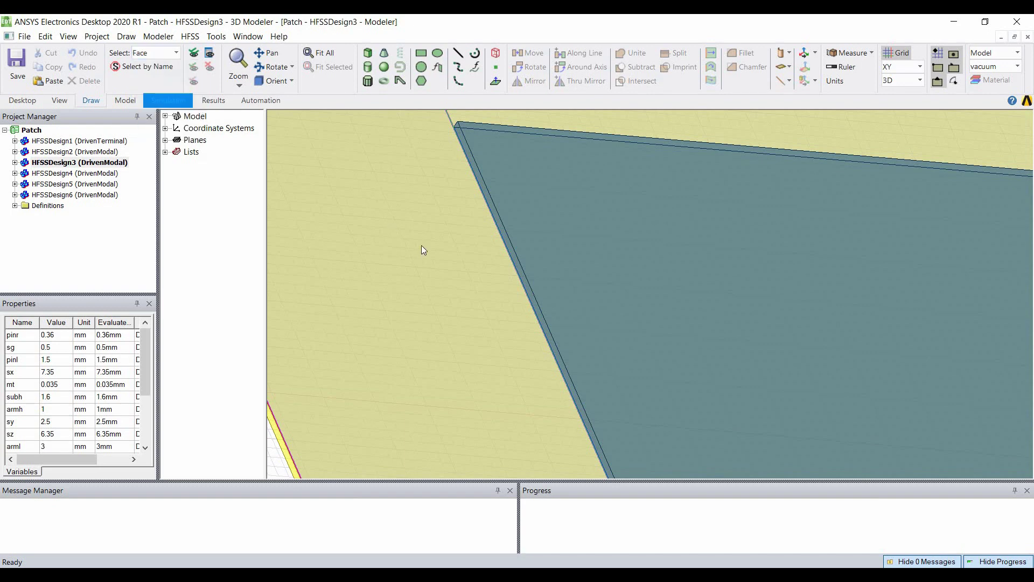
pyautogui.click(521, 282)
pyautogui.click(524, 287)
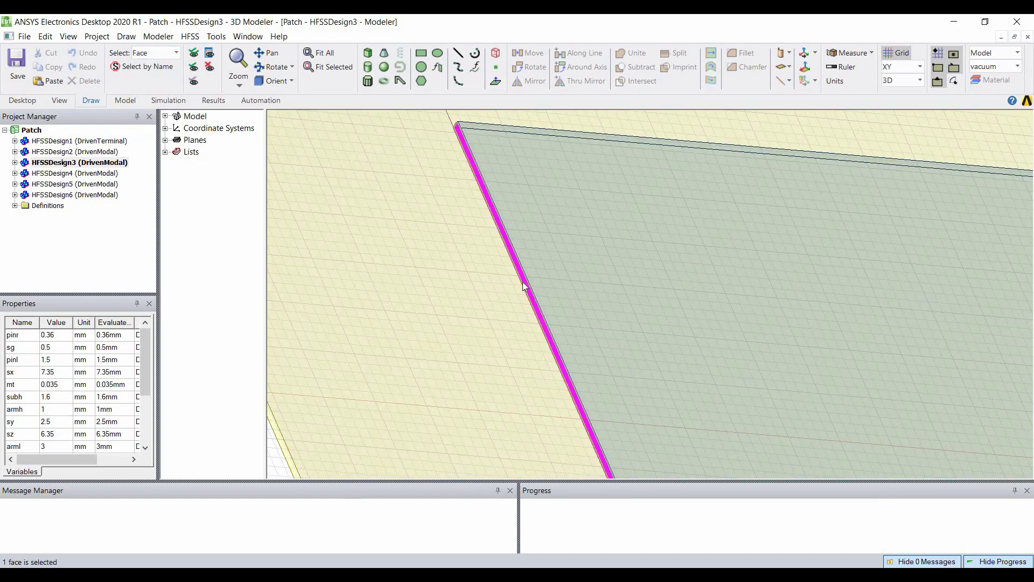
pyautogui.keyDown('ctrl'); pyautogui.click(441, 296); pyautogui.keyUp('ctrl')
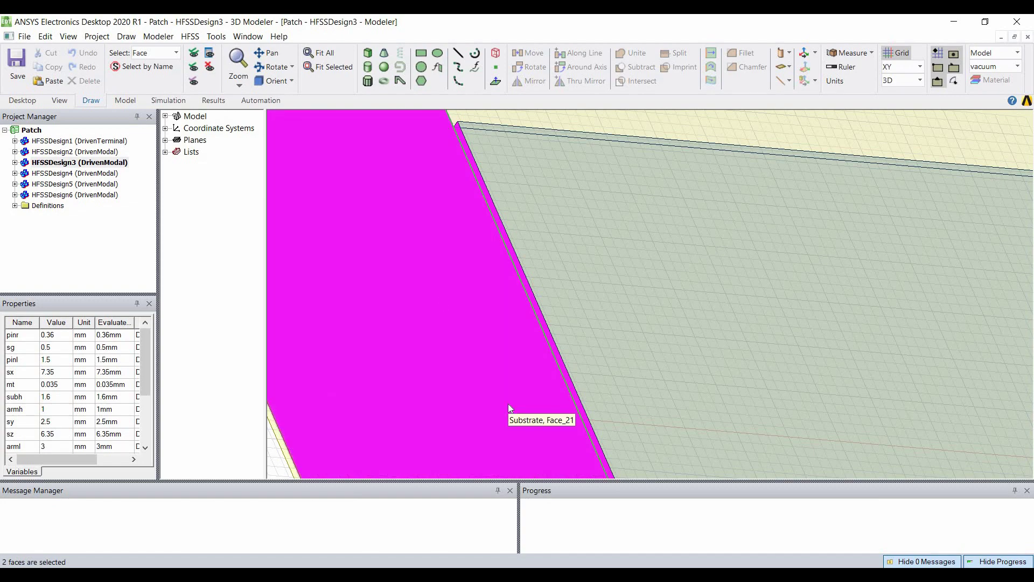
pyautogui.scroll(-5, 509, 403)
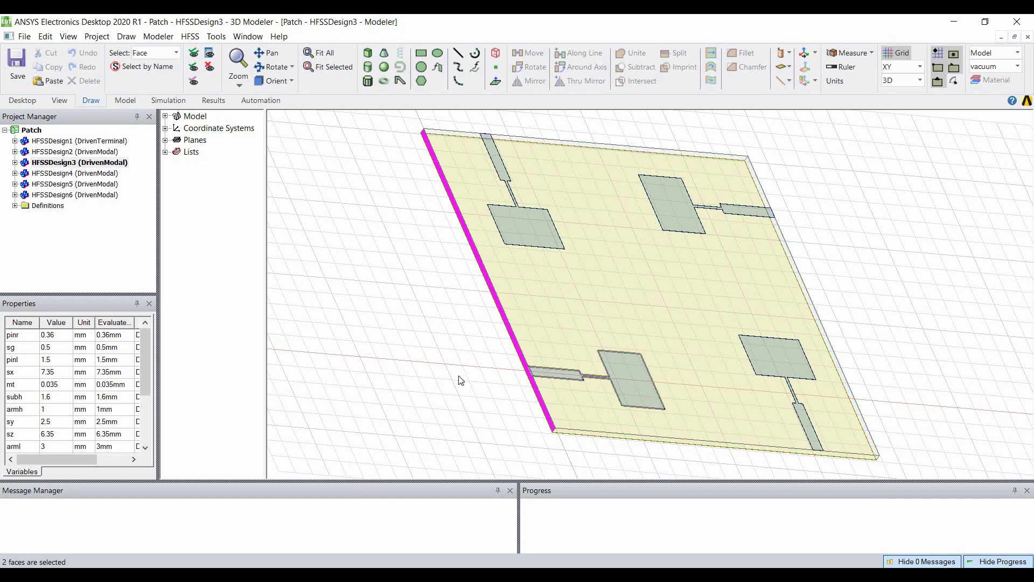
pyautogui.scroll(5, 549, 382)
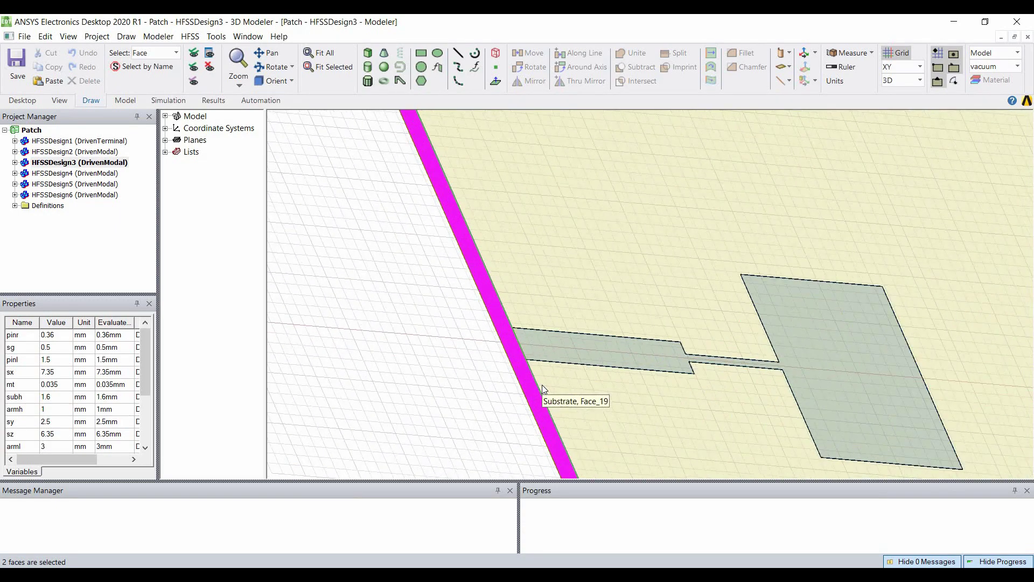
pyautogui.scroll(1, 538, 383)
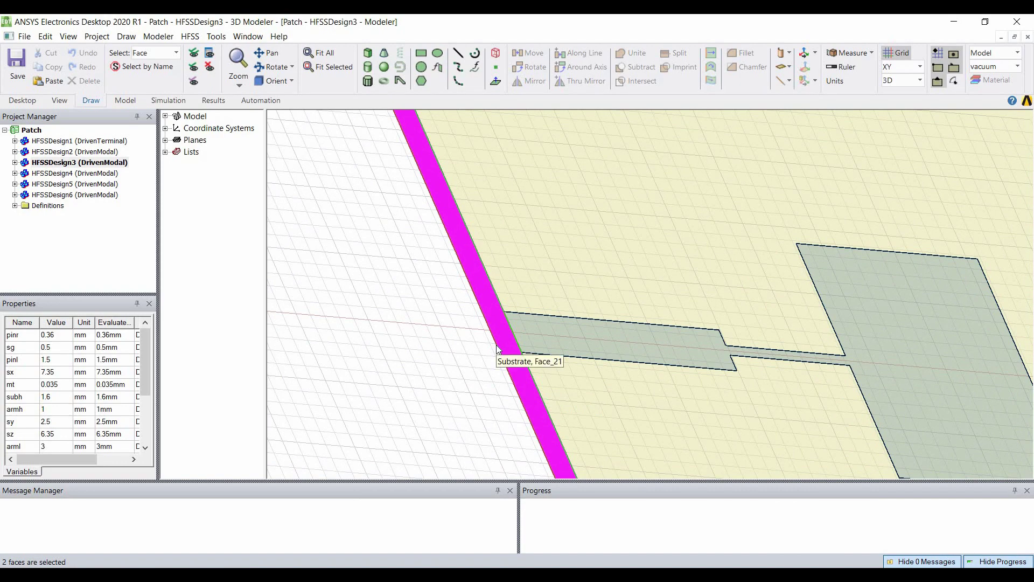
pyautogui.scroll(2, 483, 376)
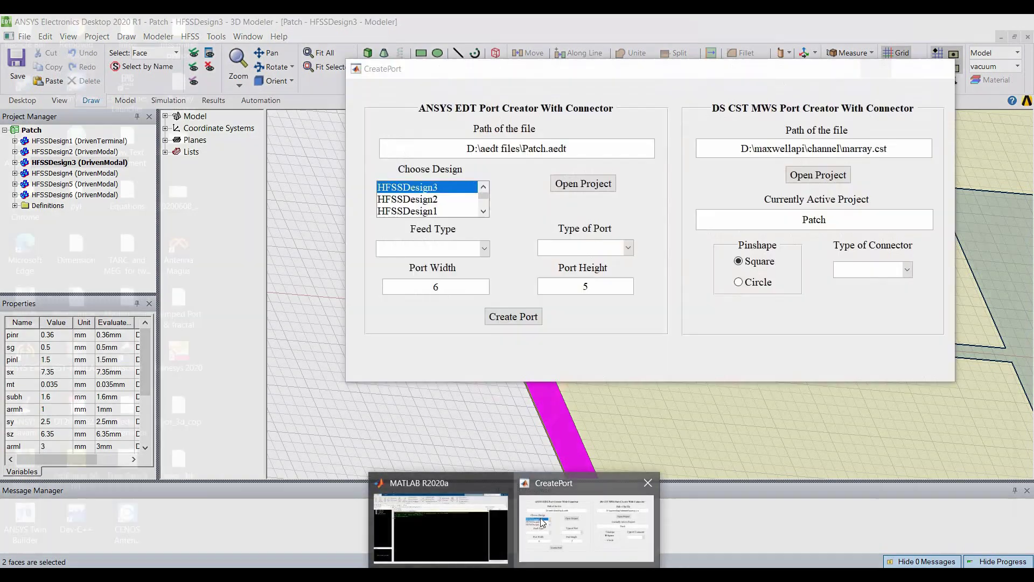
# Return to CreatePort and create a port with feed type Microstrip and port type Port Only
pyautogui.click(543, 522)
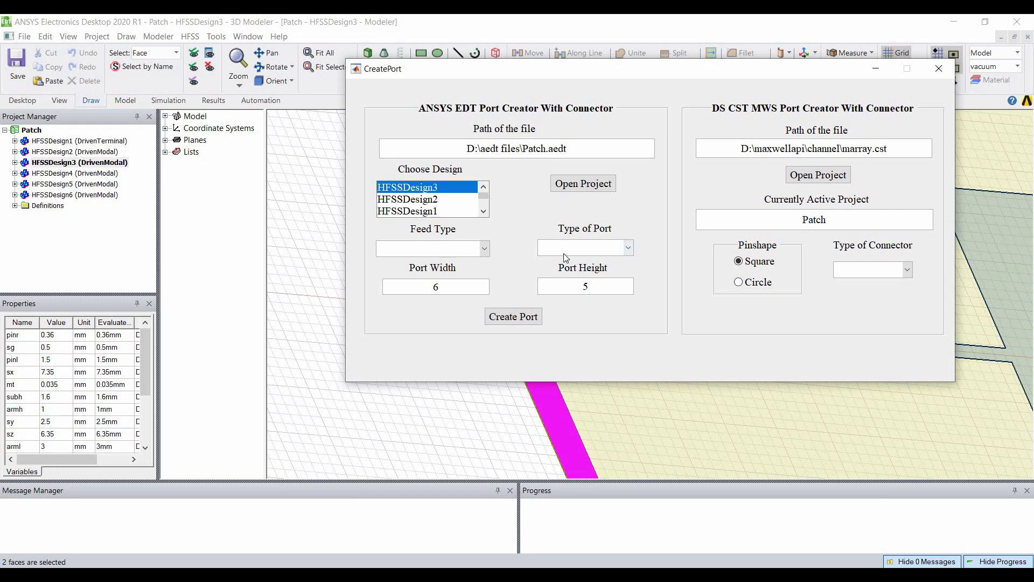
pyautogui.click(483, 249)
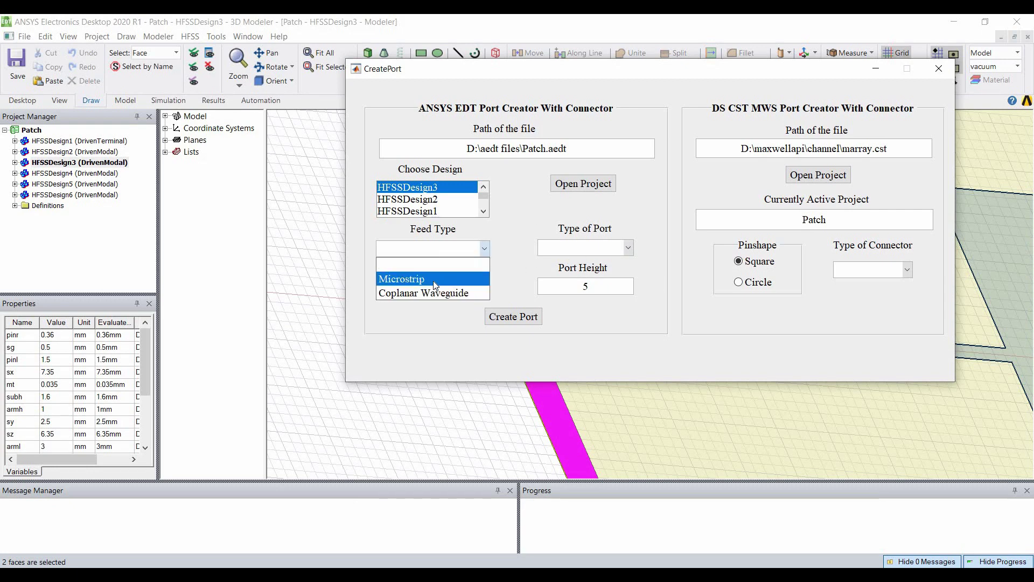
pyautogui.click(434, 278)
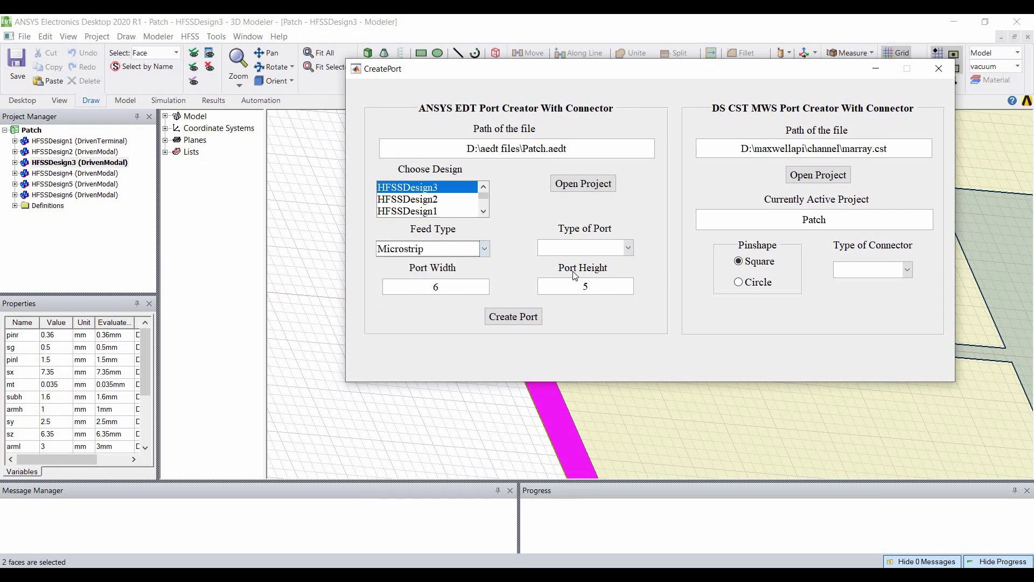
pyautogui.click(629, 248)
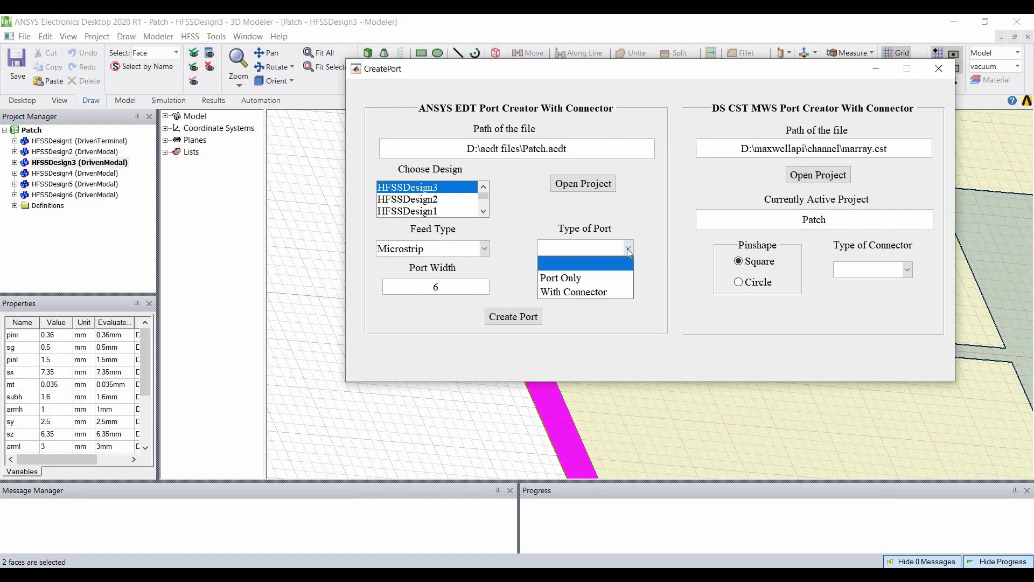
pyautogui.click(589, 278)
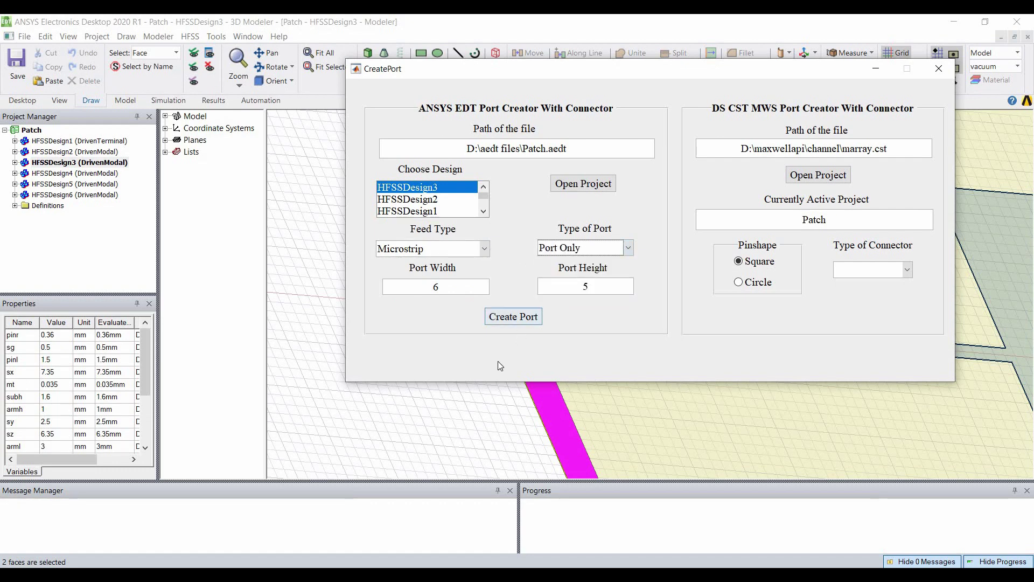
pyautogui.click(519, 320)
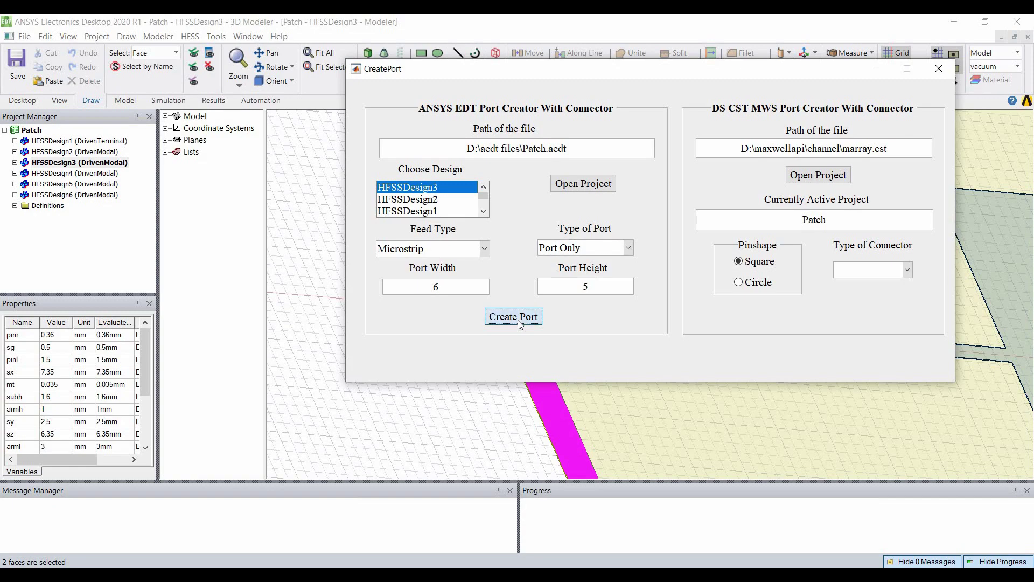
pyautogui.click(878, 72)
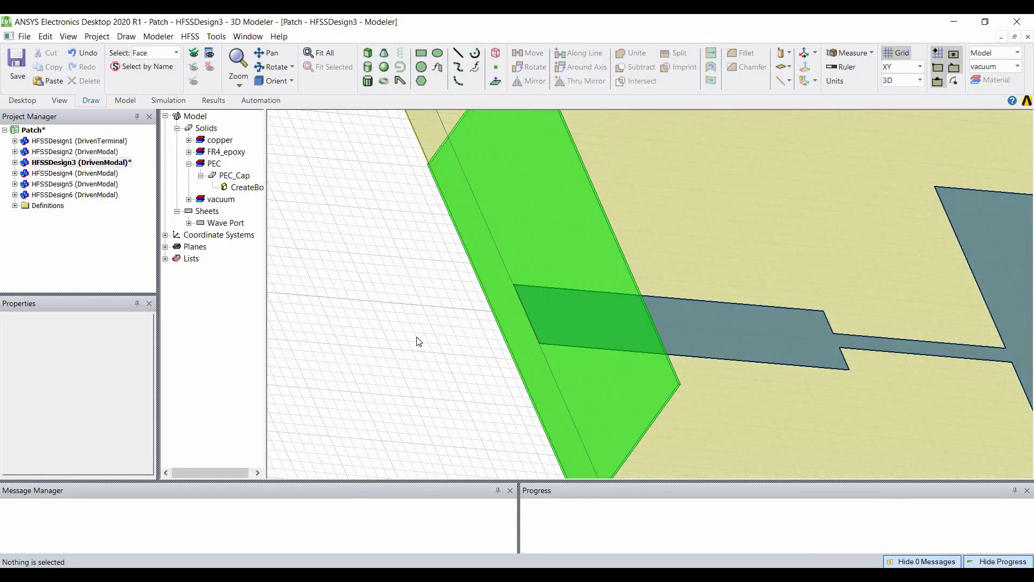
# Inspect the new wave port on the feed line and its excitation in HFSSDesign3
pyautogui.scroll(-3, 416, 340)
pyautogui.scroll(5, 376, 281)
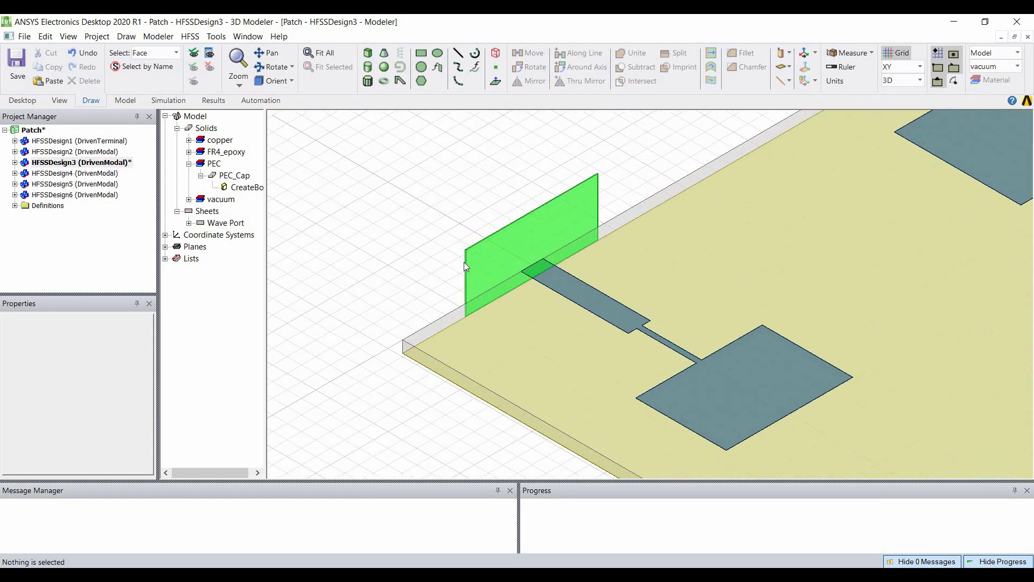
pyautogui.doubleClick(23, 163)
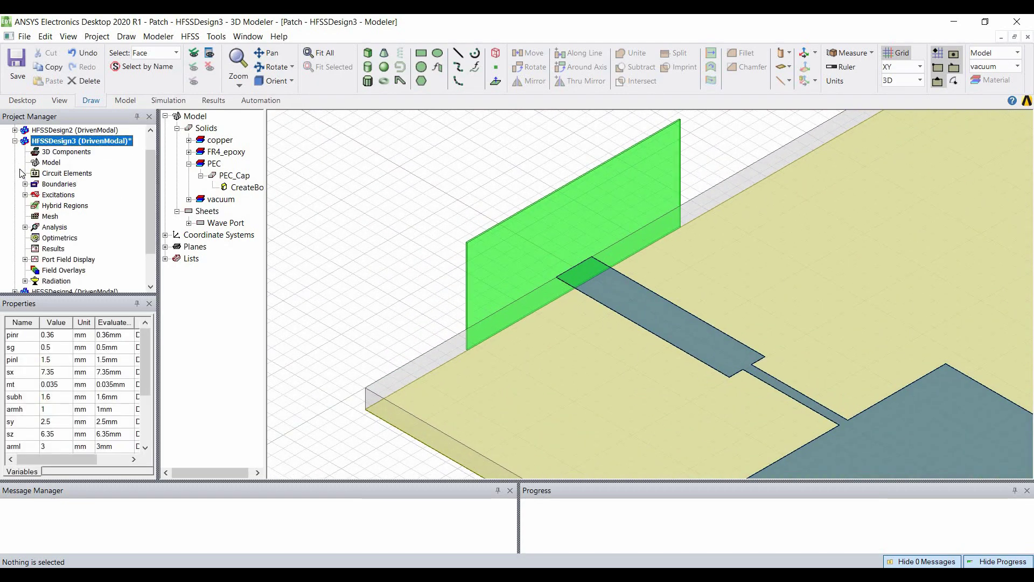
pyautogui.click(25, 194)
pyautogui.click(54, 206)
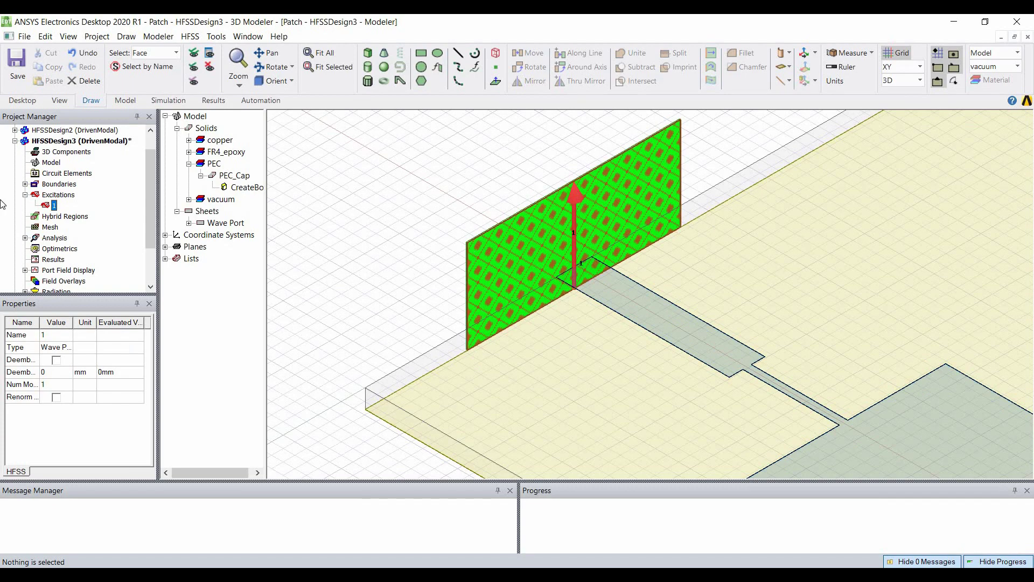
pyautogui.click(25, 195)
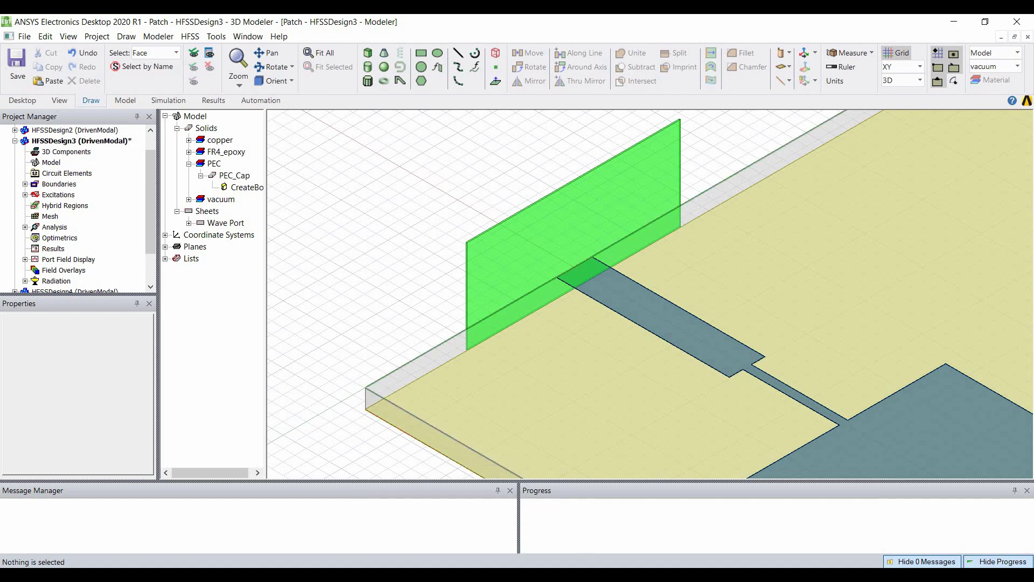
pyautogui.moveTo(514, 575)
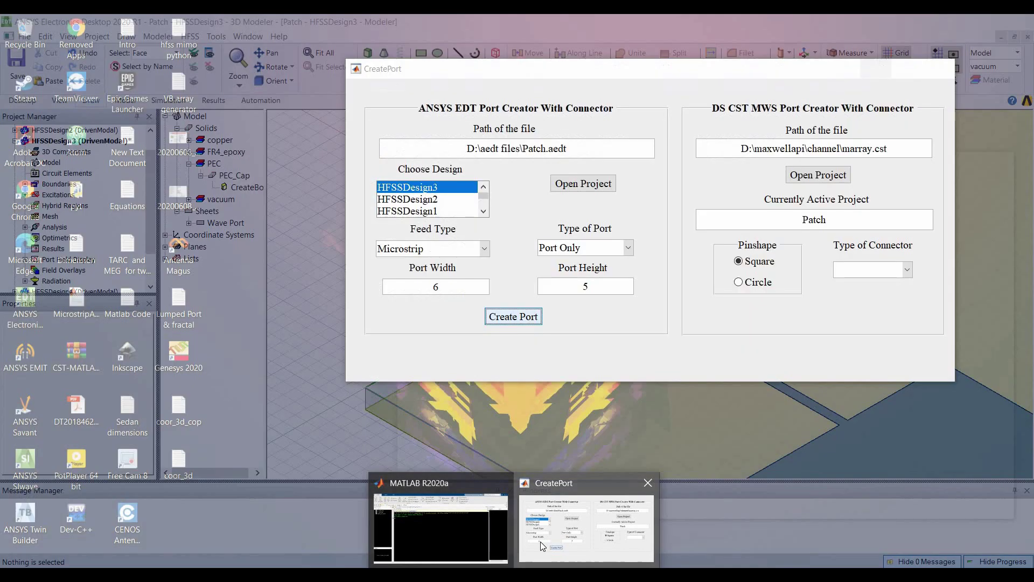
pyautogui.click(541, 542)
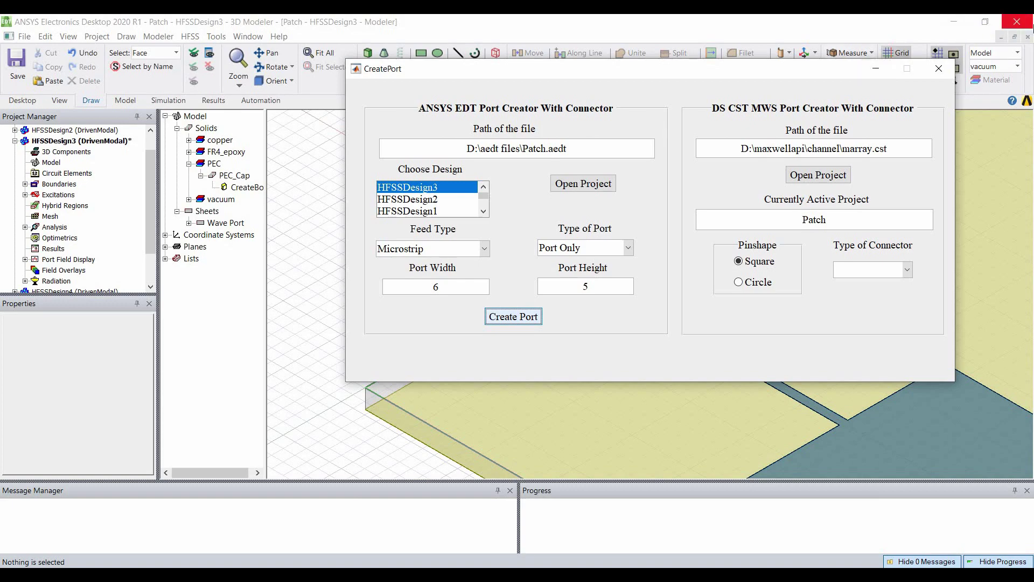
pyautogui.click(875, 69)
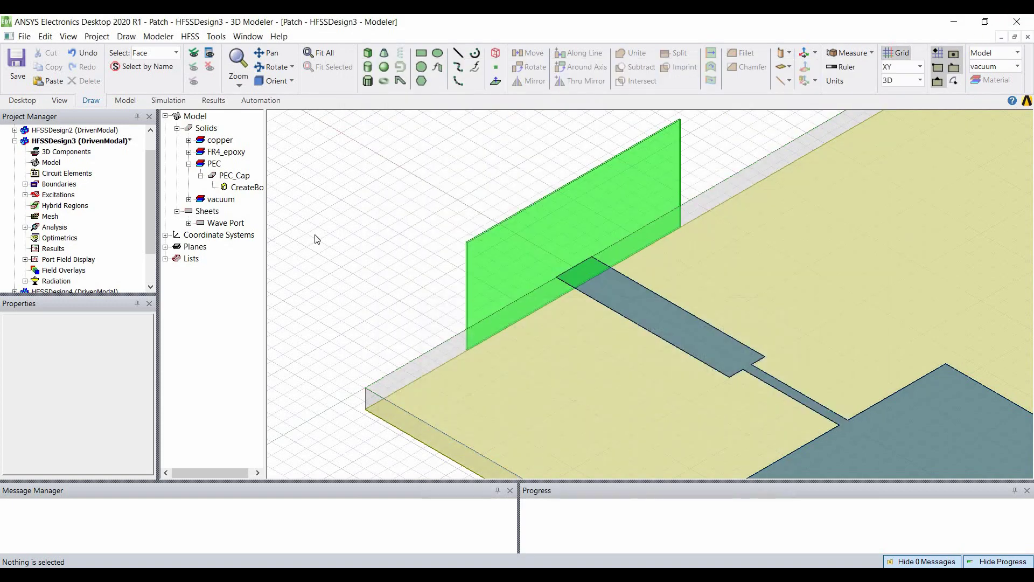
# Select the substrate side face at the next unfed patch together with the end face of its microstrip feed line
pyautogui.hotkey('ctrl', 'd')
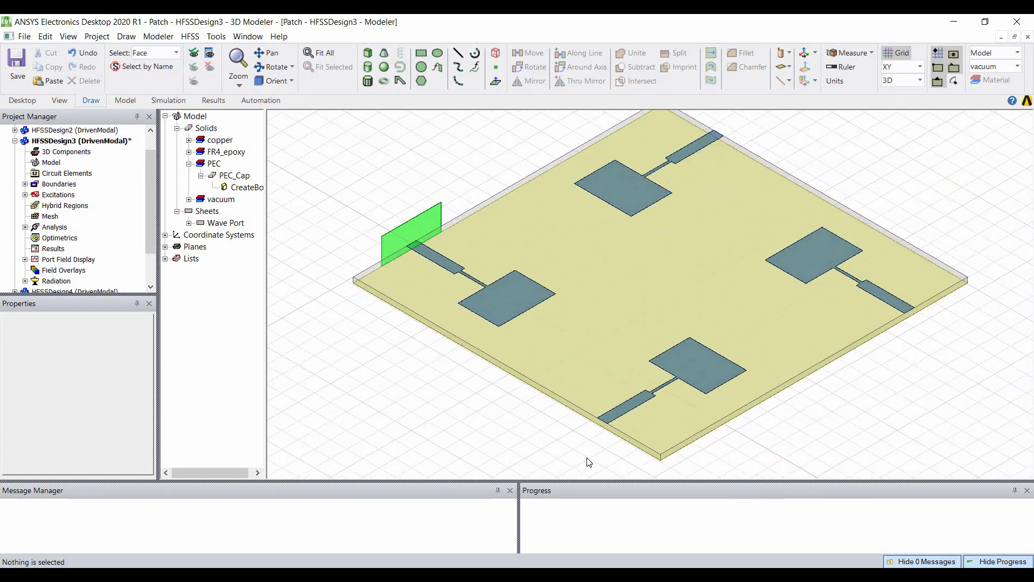
pyautogui.scroll(5, 588, 461)
pyautogui.scroll(4, 541, 390)
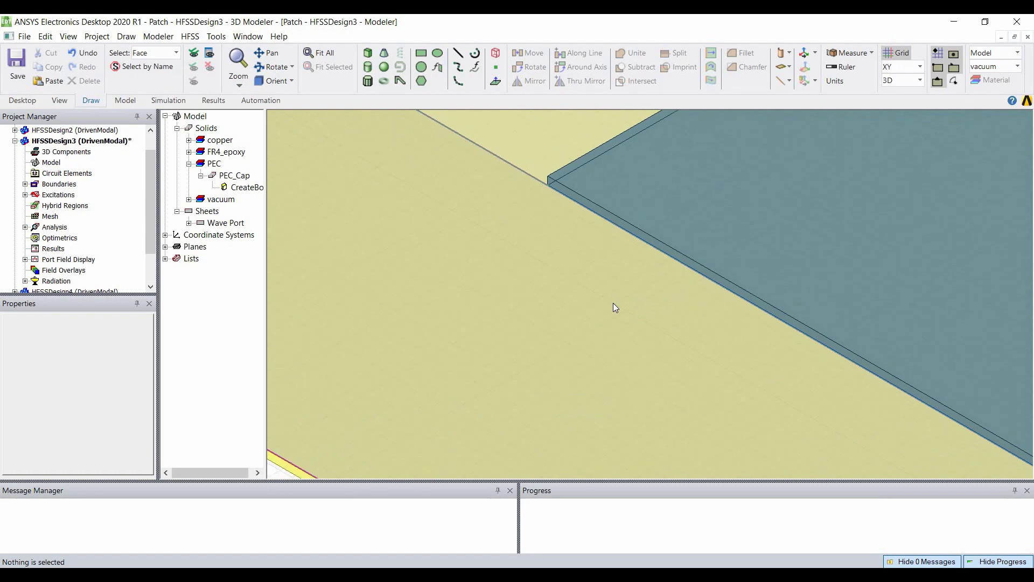
pyautogui.click(614, 305)
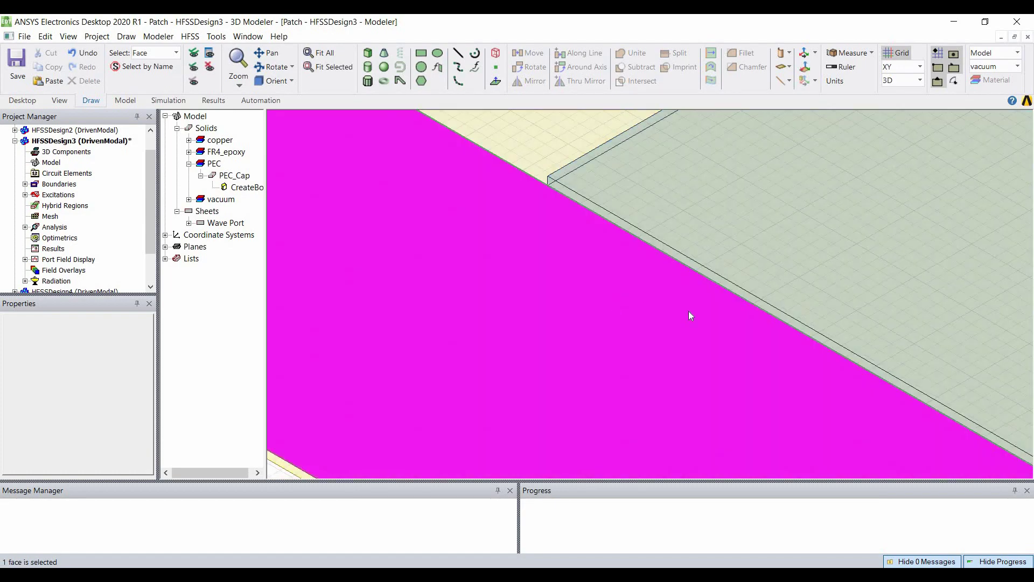
pyautogui.keyDown('ctrl'); pyautogui.click(686, 265); pyautogui.keyUp('ctrl')
pyautogui.scroll(-8, 619, 242)
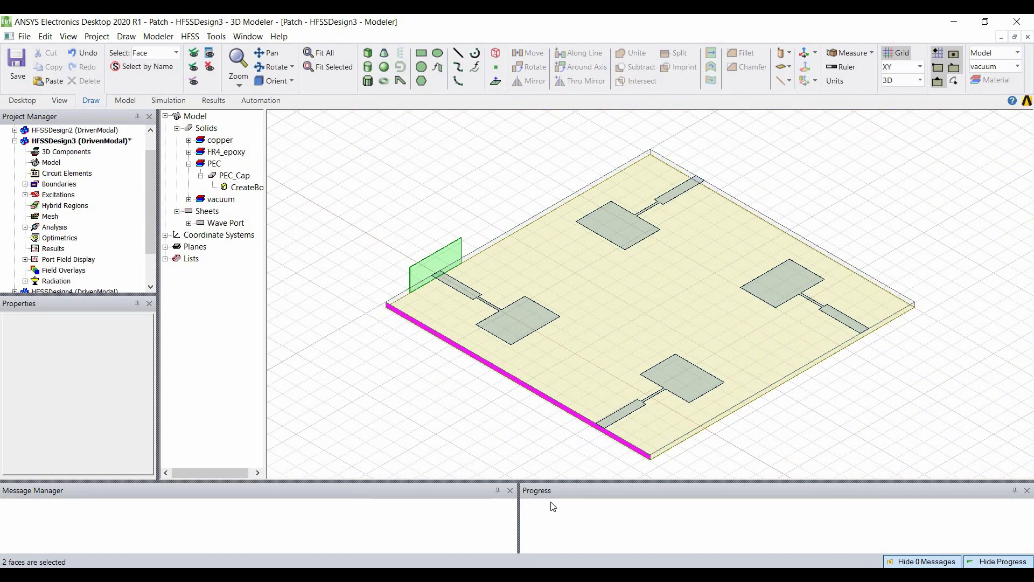
# Return to CreatePort and create a port of type With Connector on the selected faces of HFSSDesign3
pyautogui.hotkey('alt', 'Tab')
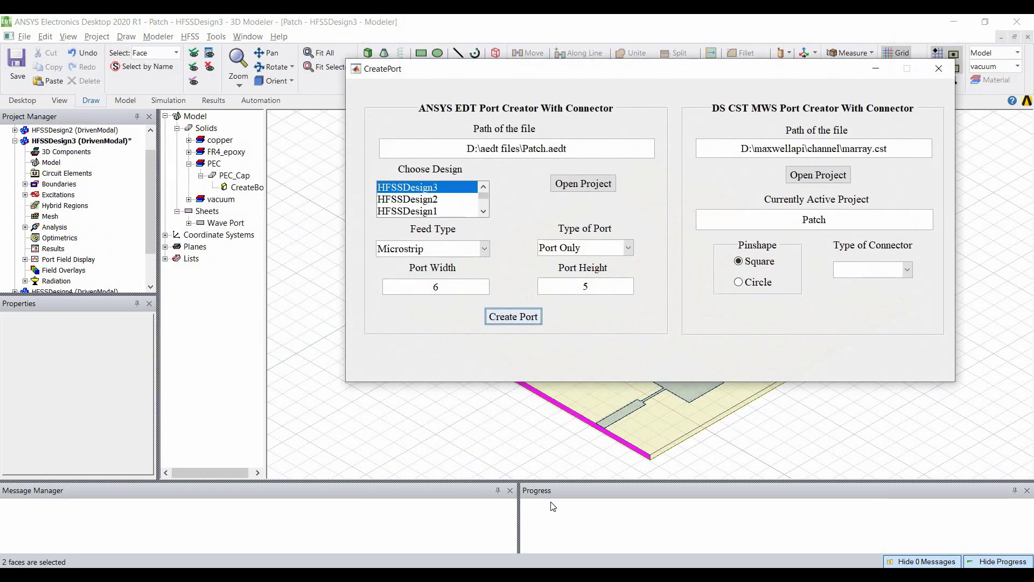
pyautogui.click(628, 249)
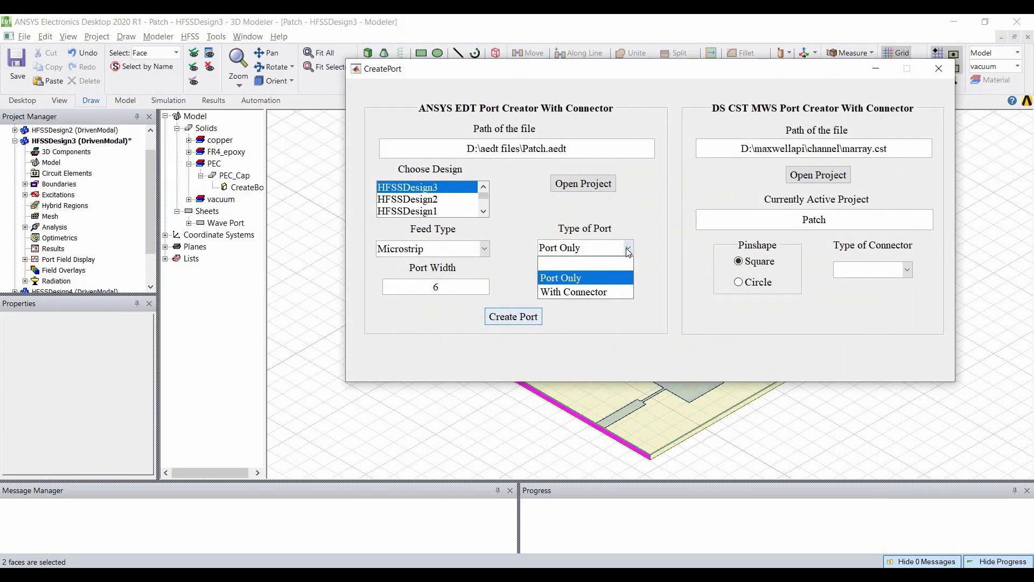
pyautogui.click(607, 292)
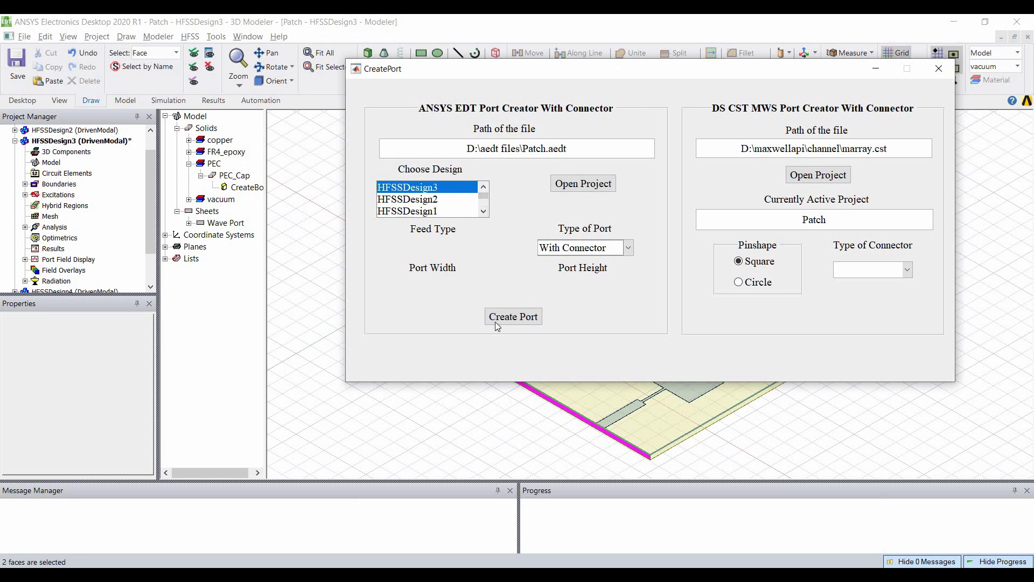
pyautogui.click(533, 318)
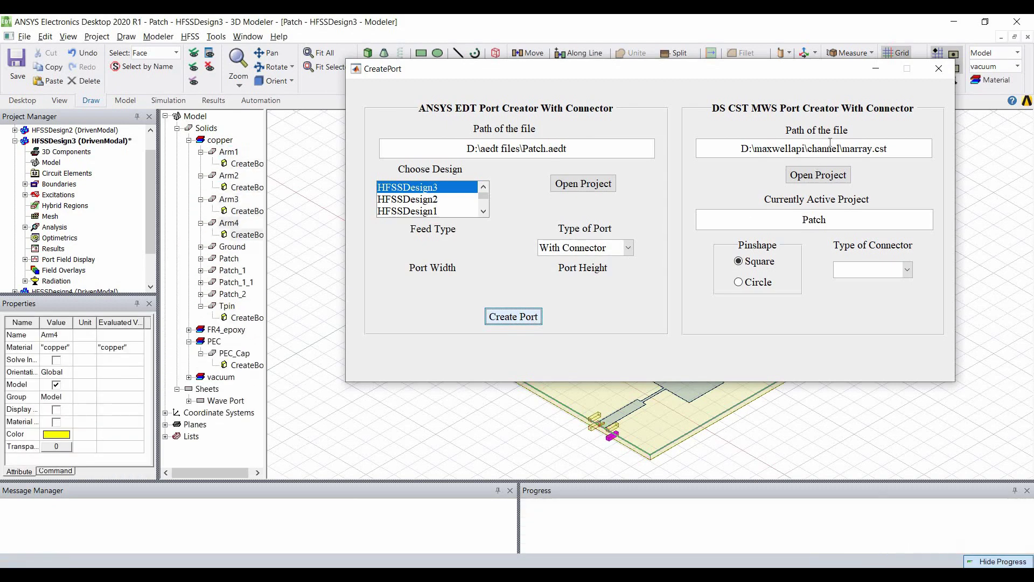
pyautogui.click(878, 75)
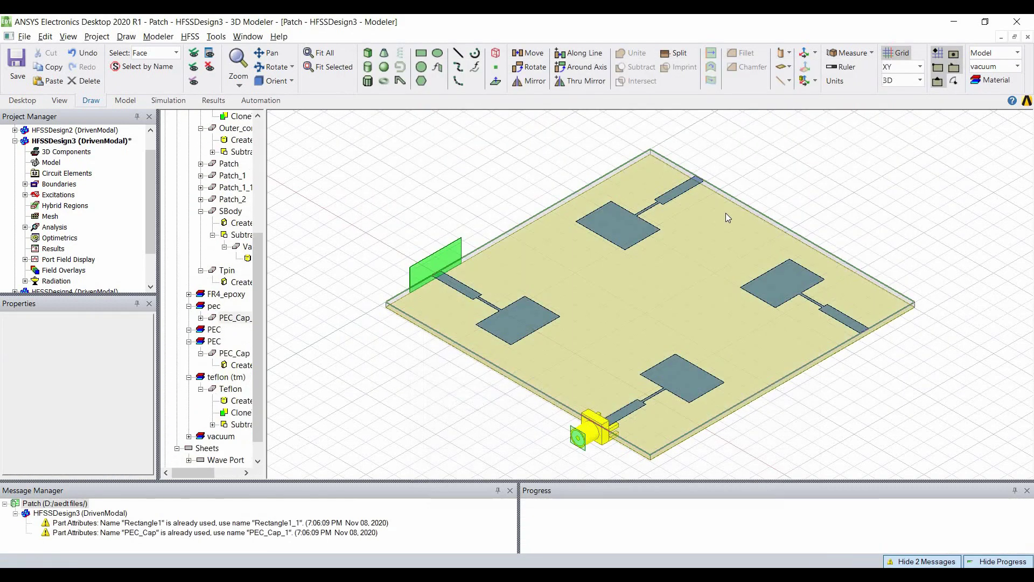
# Inspect the new connector, its PEC cap and the wave port excitations listed for HFSSDesign3
pyautogui.scroll(10, 563, 452)
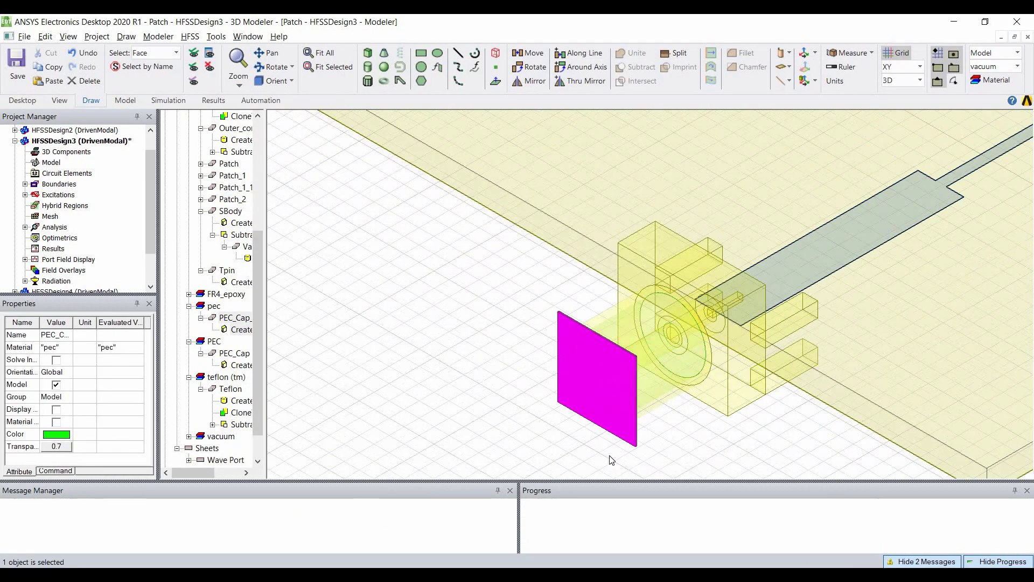
pyautogui.click(568, 446)
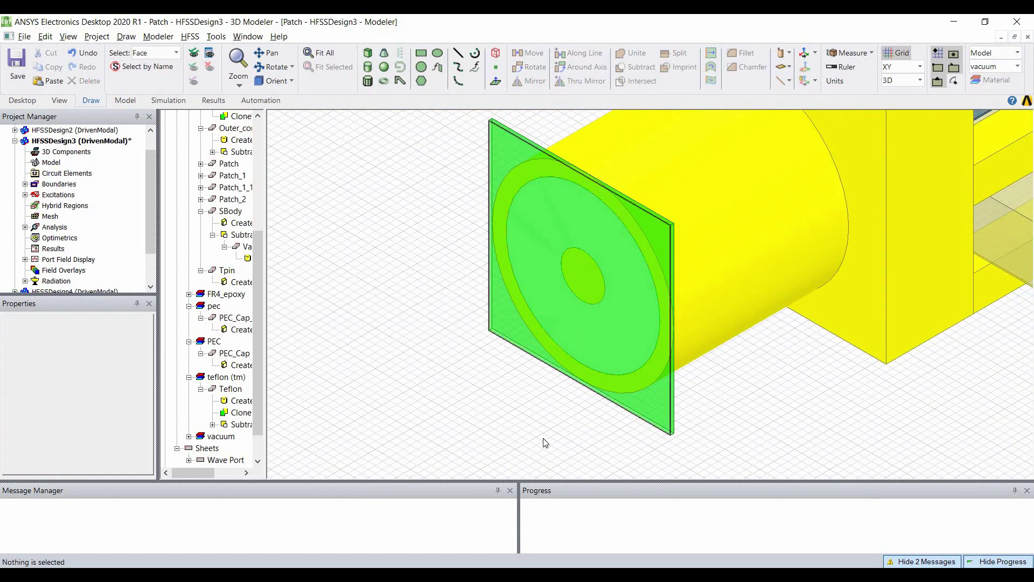
pyautogui.click(25, 195)
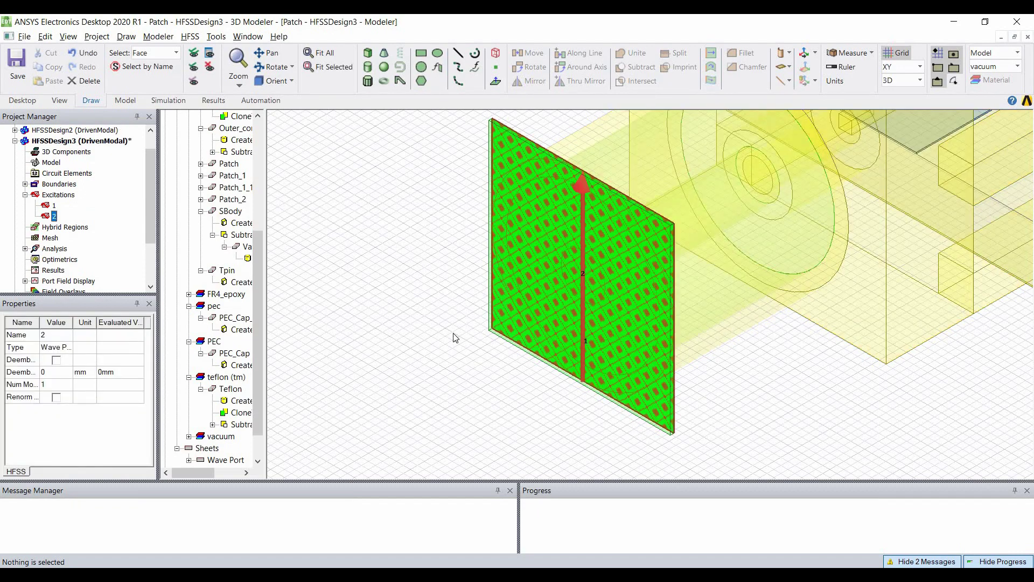
pyautogui.click(364, 298)
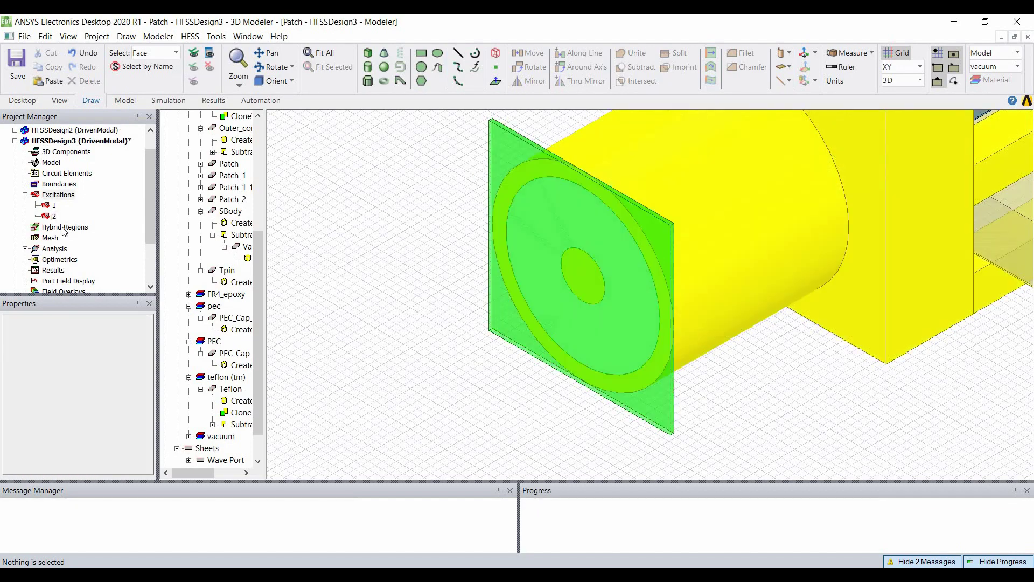
pyautogui.click(25, 195)
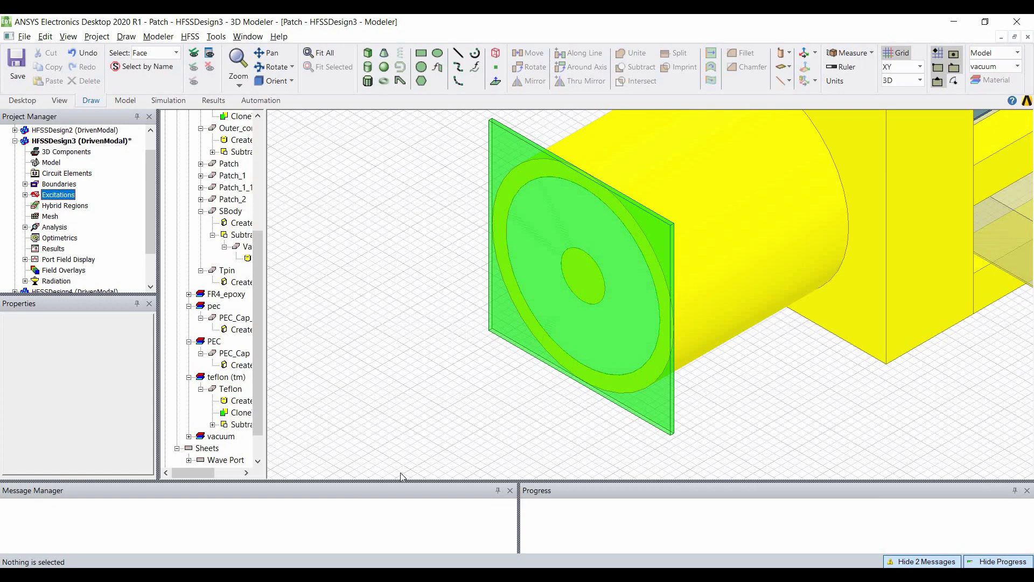
# Examine the connector from above and review the design variables that define its dimensions in HFSSDesign3
pyautogui.keyDown('alt'); pyautogui.moveTo(479, 448); pyautogui.dragTo(481, 452); pyautogui.keyUp('alt')
pyautogui.hotkey('ctrl', 'd')
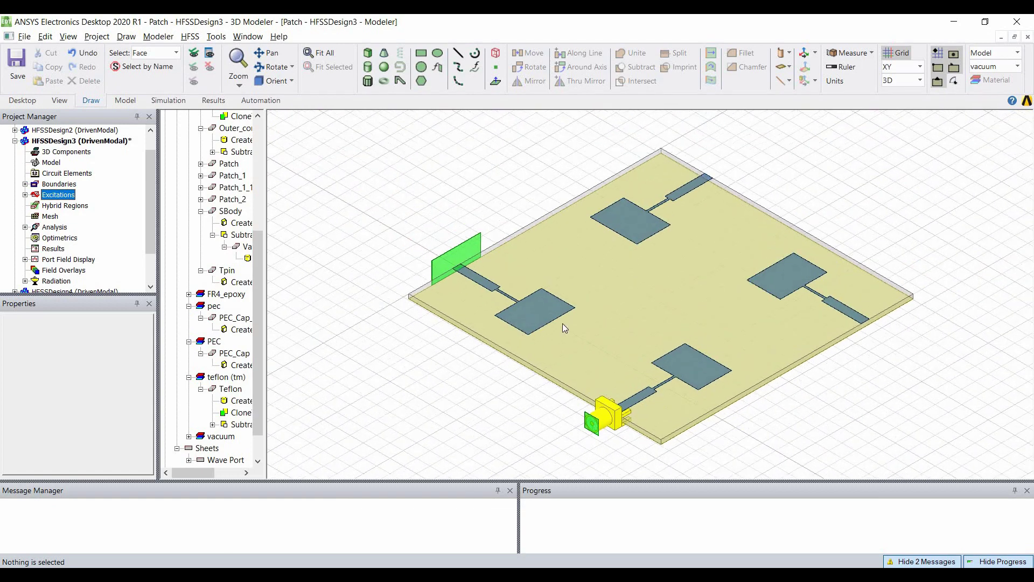
pyautogui.keyDown('alt'); pyautogui.doubleClick(562, 324); pyautogui.keyUp('alt')
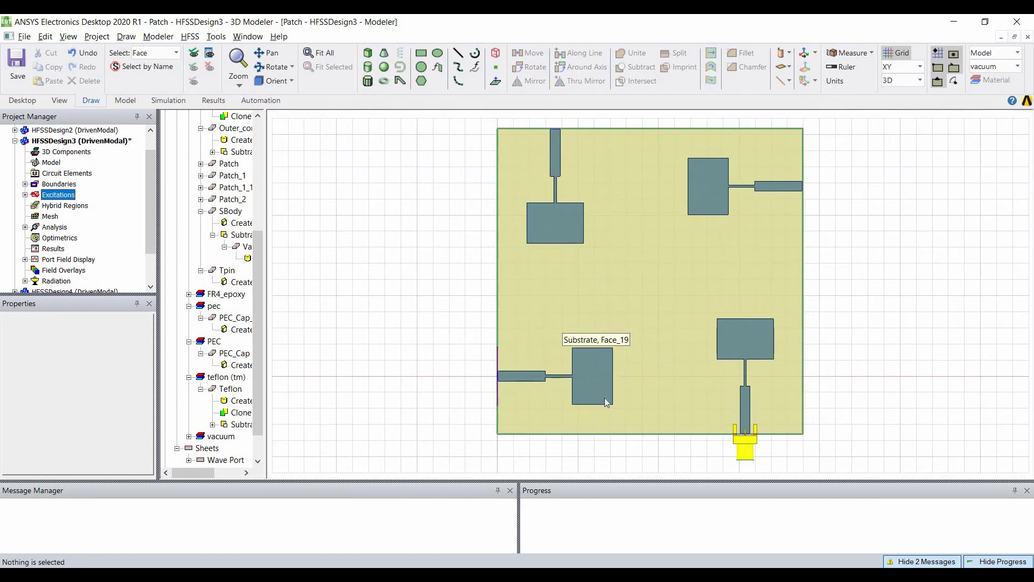
pyautogui.scroll(3, 719, 415)
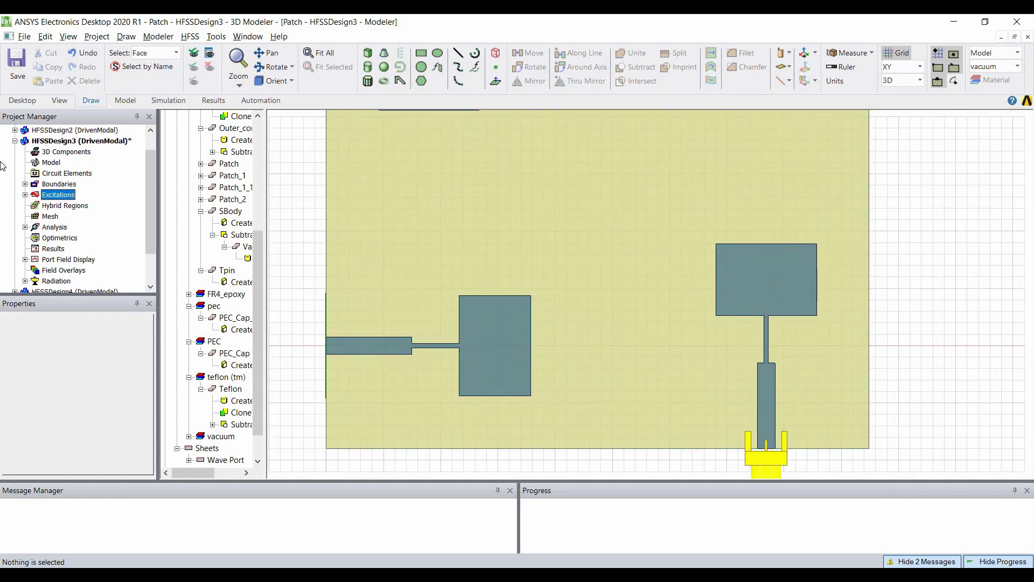
pyautogui.click(54, 142)
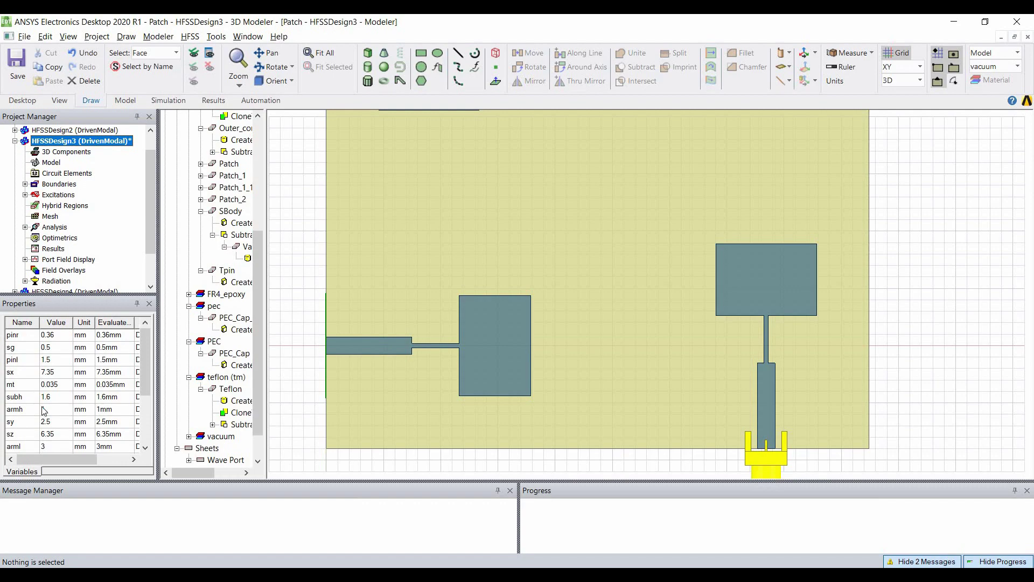
pyautogui.scroll(-3, 44, 410)
pyautogui.scroll(3, 44, 411)
pyautogui.scroll(-5, 558, 365)
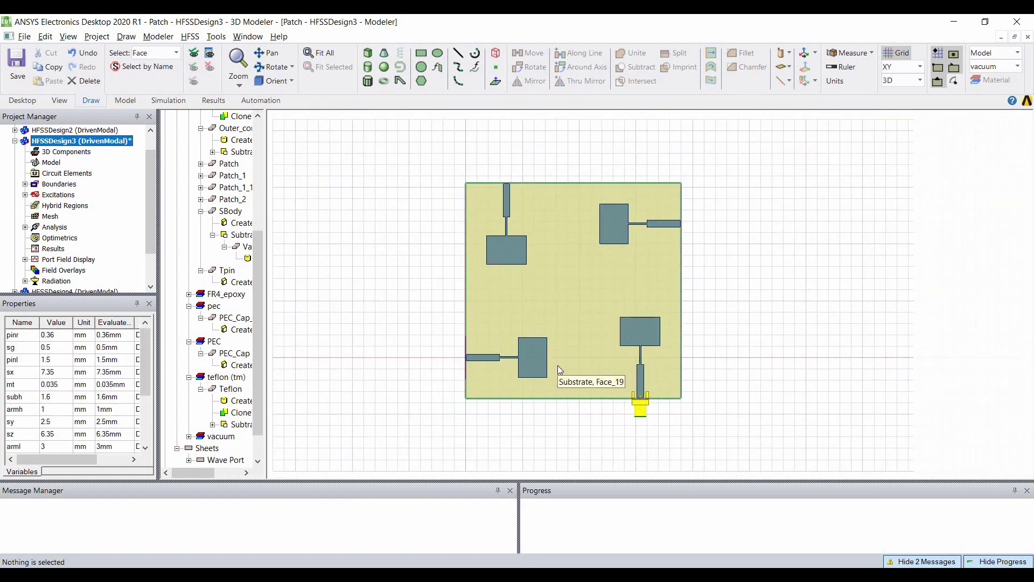
pyautogui.keyDown('alt'); pyautogui.doubleClick(557, 365); pyautogui.keyUp('alt')
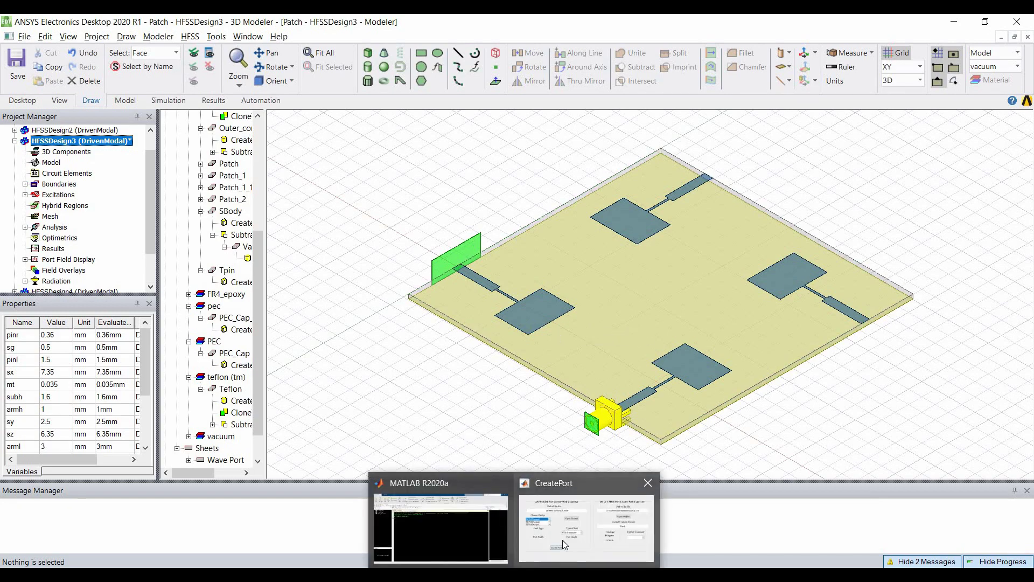
# Switch to CST Studio Suite and pick the edge chain around the end face of one microstrip feed line in the marray project
pyautogui.click(589, 525)
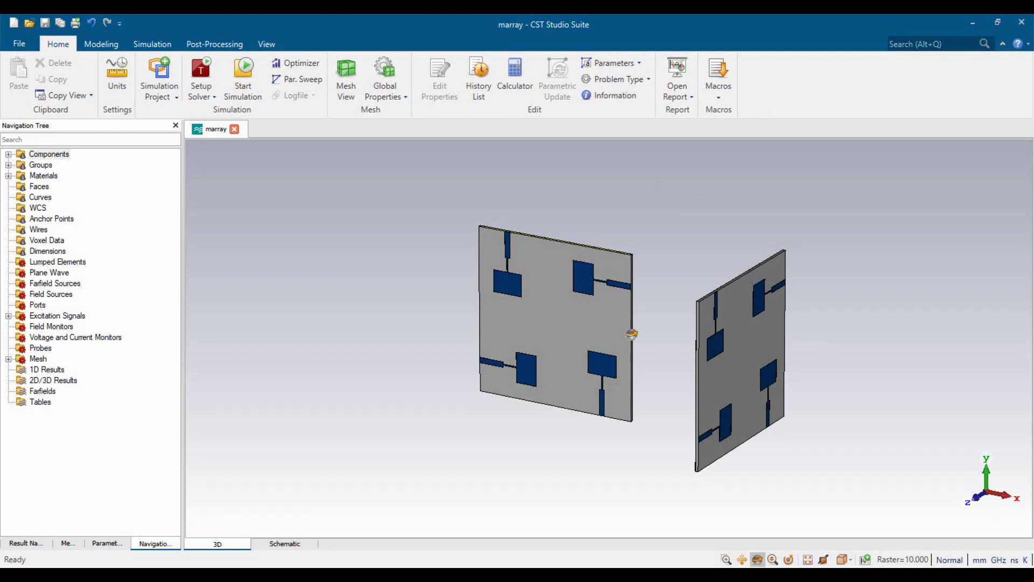
pyautogui.moveTo(573, 375); pyautogui.dragTo(408, 432)
pyautogui.scroll(5, 582, 331)
pyautogui.scroll(3, 628, 298)
pyautogui.scroll(-3, 408, 432)
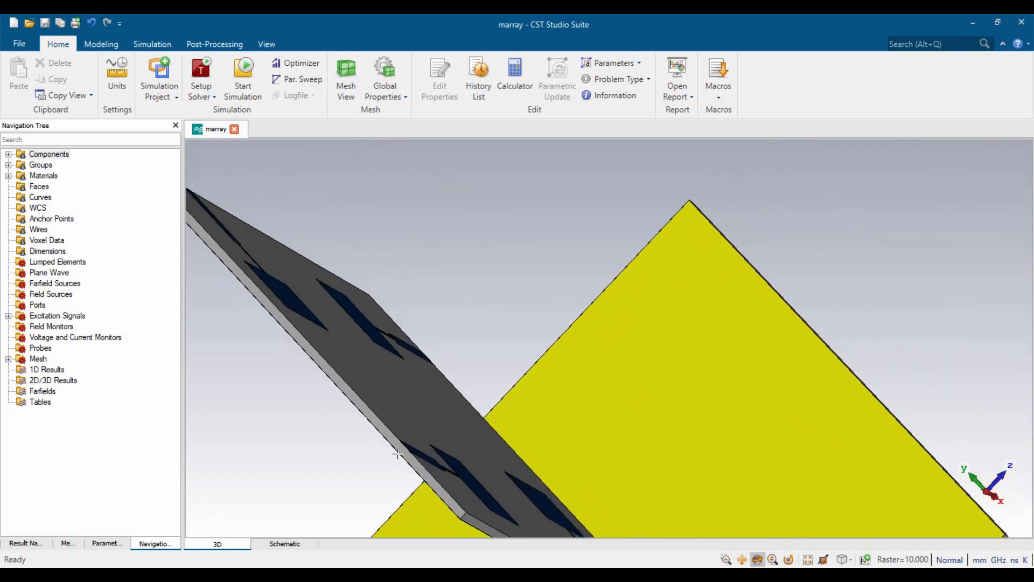
pyautogui.scroll(5, 443, 422)
pyautogui.scroll(4, 443, 422)
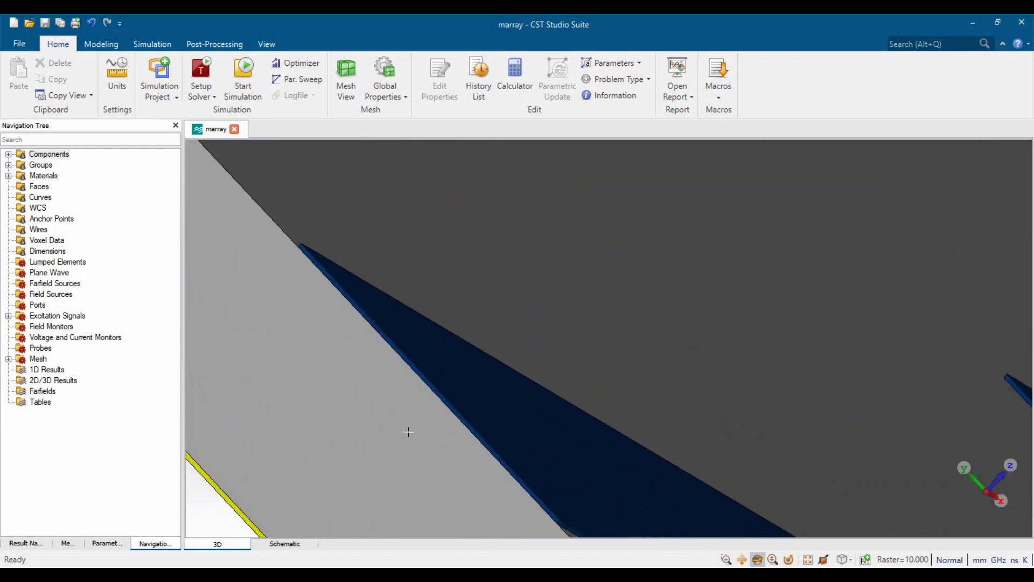
pyautogui.scroll(-3, 392, 441)
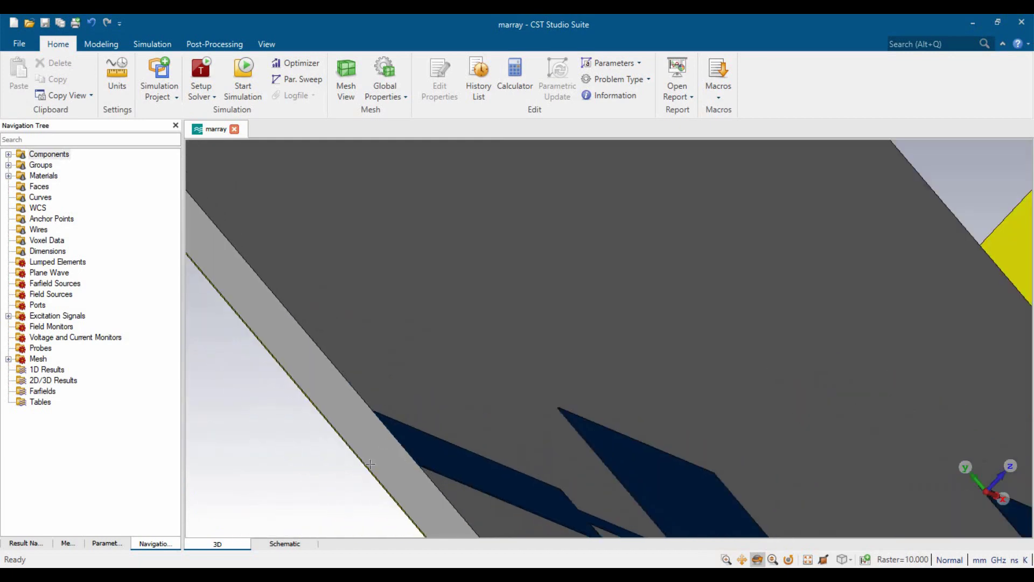
pyautogui.scroll(4, 483, 422)
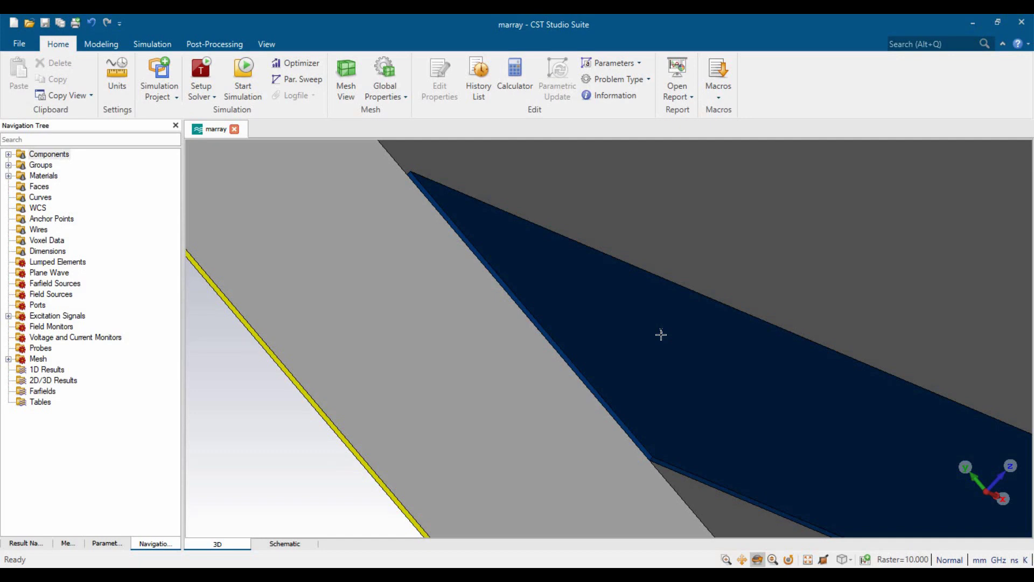
pyautogui.press('e')
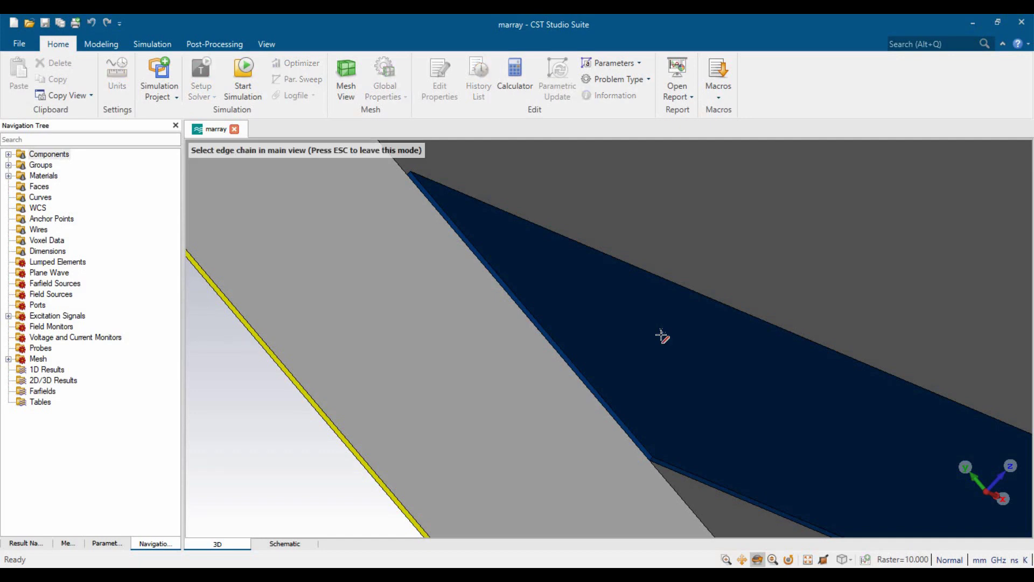
pyautogui.click(507, 285)
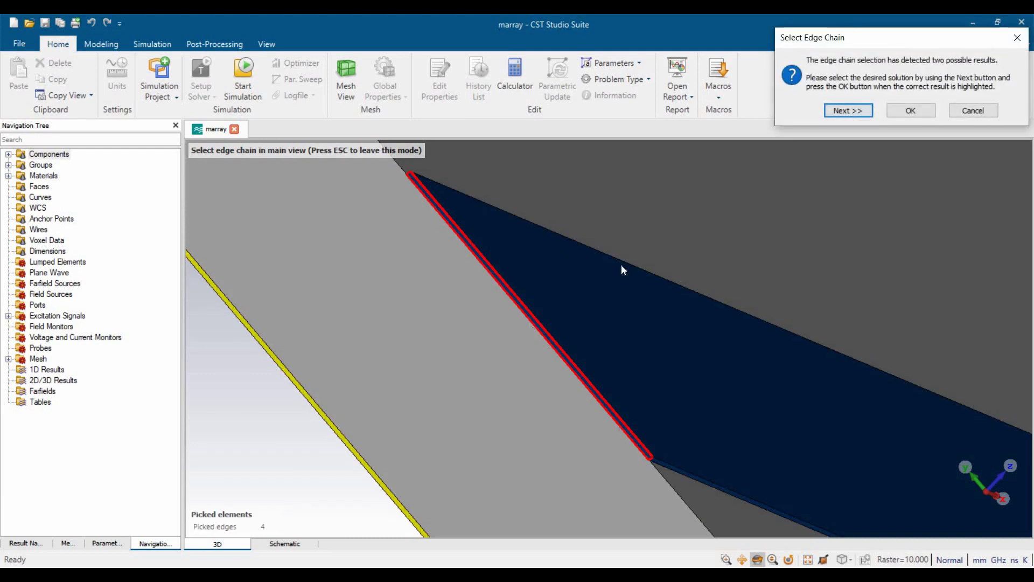
pyautogui.click(906, 111)
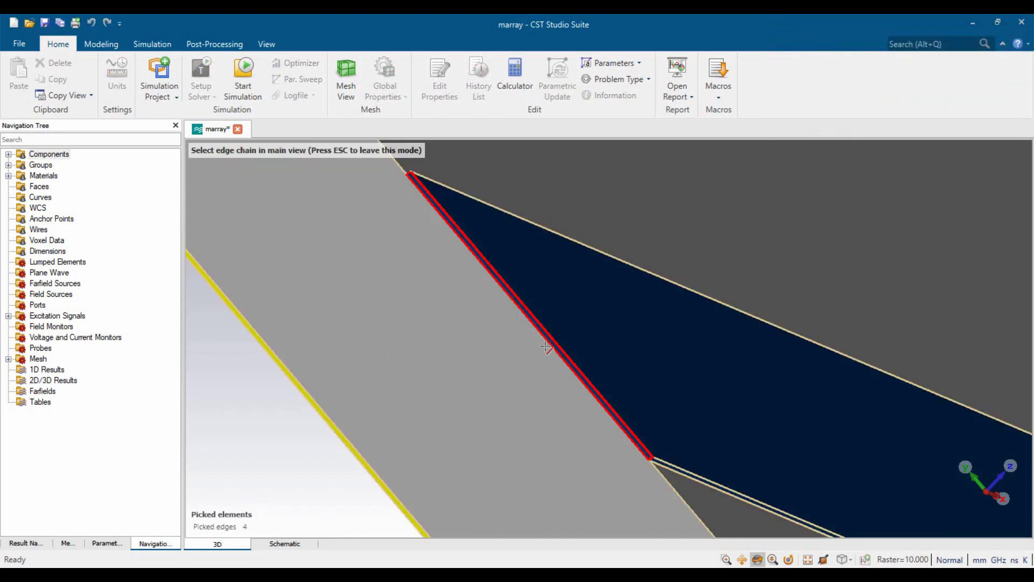
# Add the edge chain around the adjoining substrate side face to the picks, using the second detected solution
pyautogui.click(552, 347)
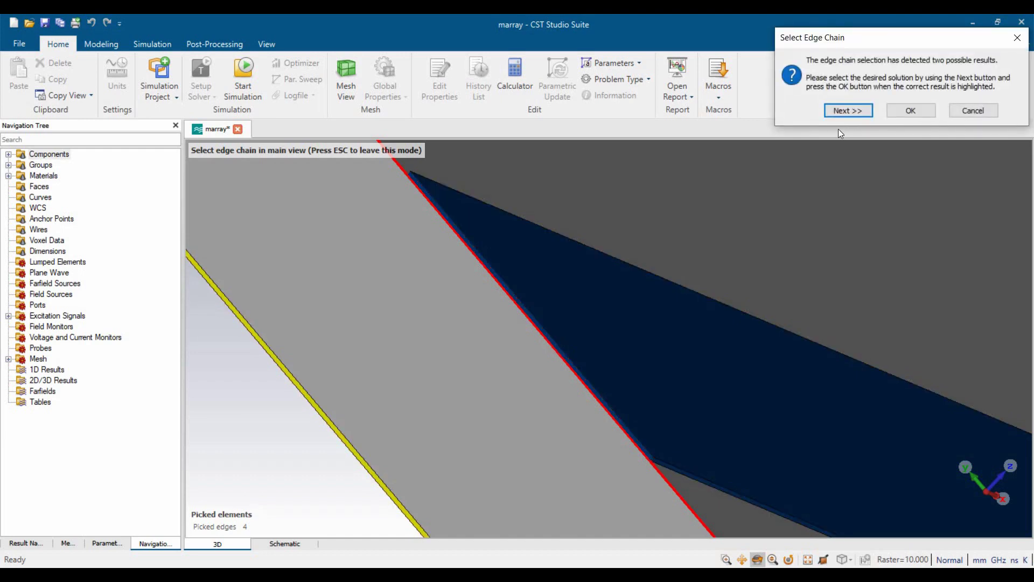
pyautogui.click(856, 115)
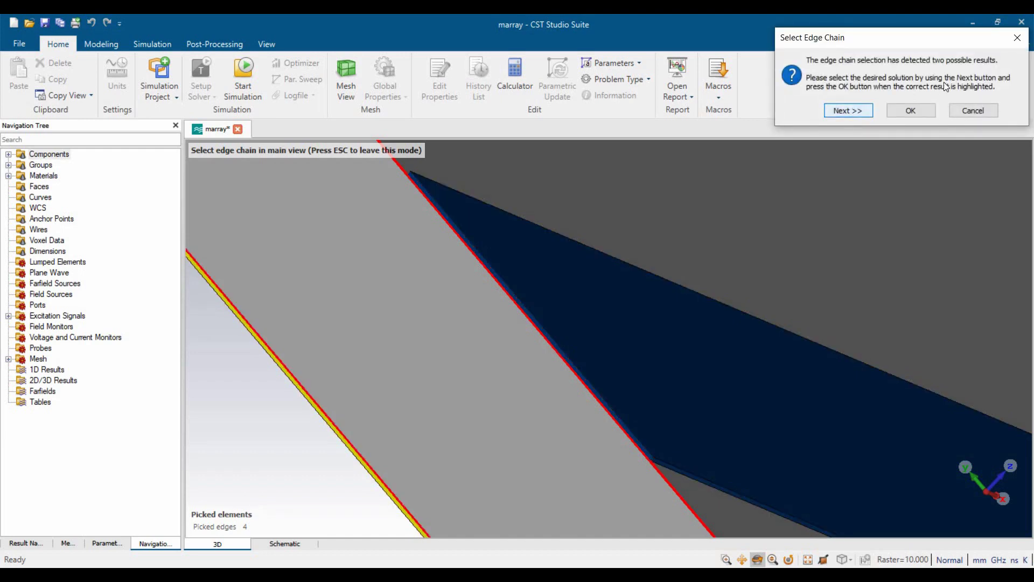
pyautogui.click(926, 107)
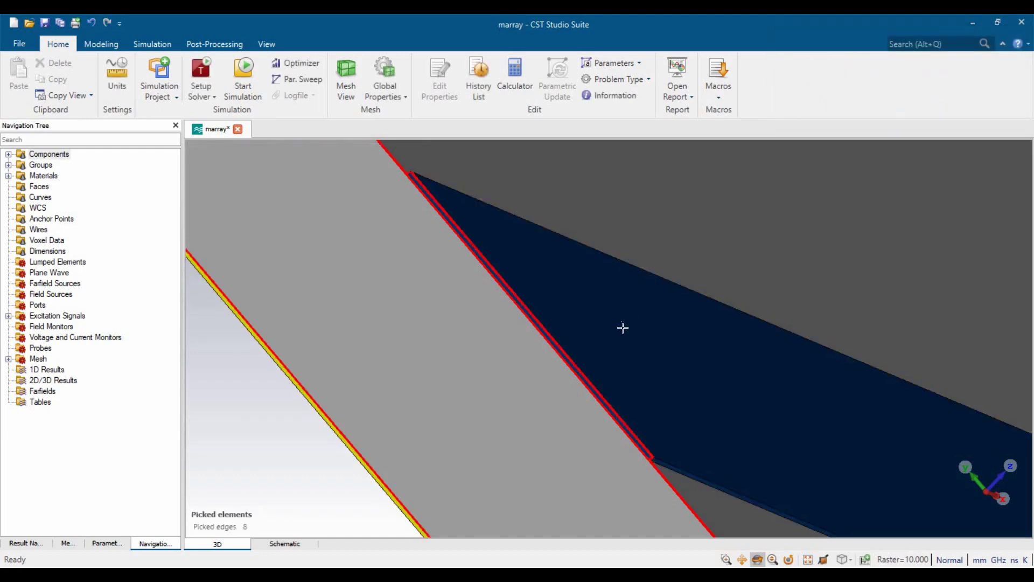
# Switch to the CreatePort tool, set the CST pin shape to Circle and load marray as the active project
pyautogui.scroll(-10, 623, 327)
pyautogui.scroll(2, 604, 328)
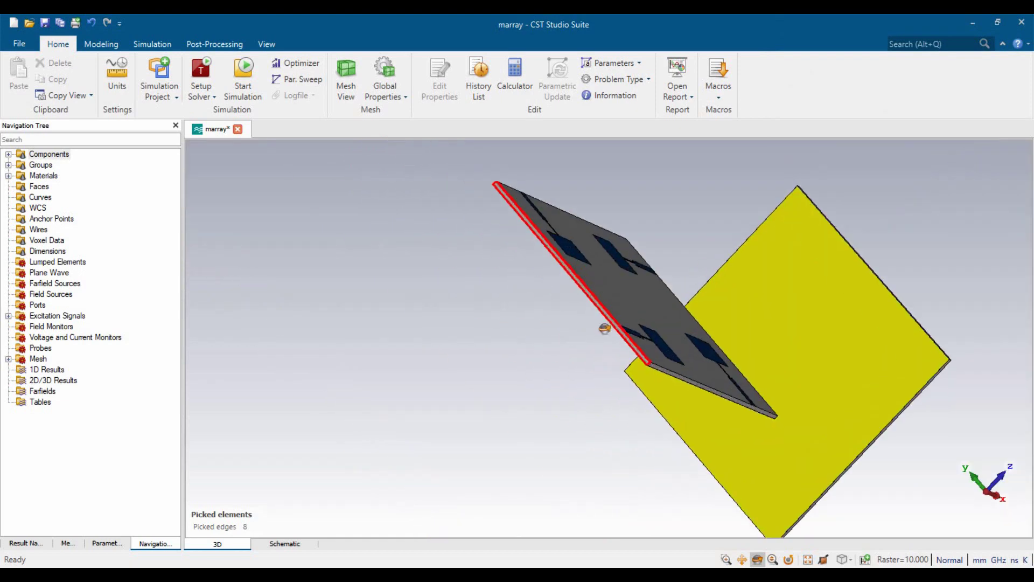
pyautogui.moveTo(605, 329); pyautogui.dragTo(574, 346)
pyautogui.hotkey('alt', 'Tab')
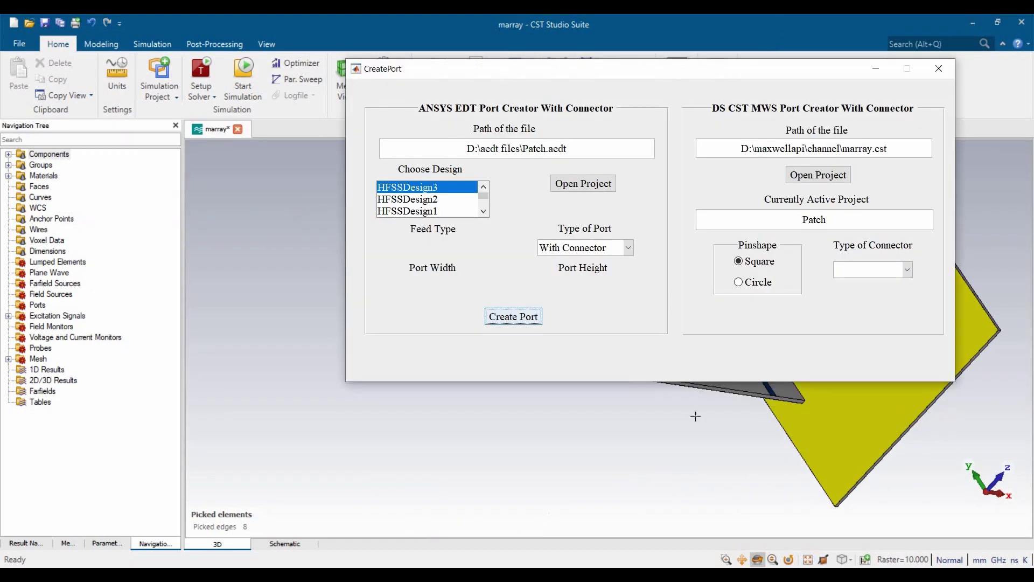
pyautogui.click(829, 183)
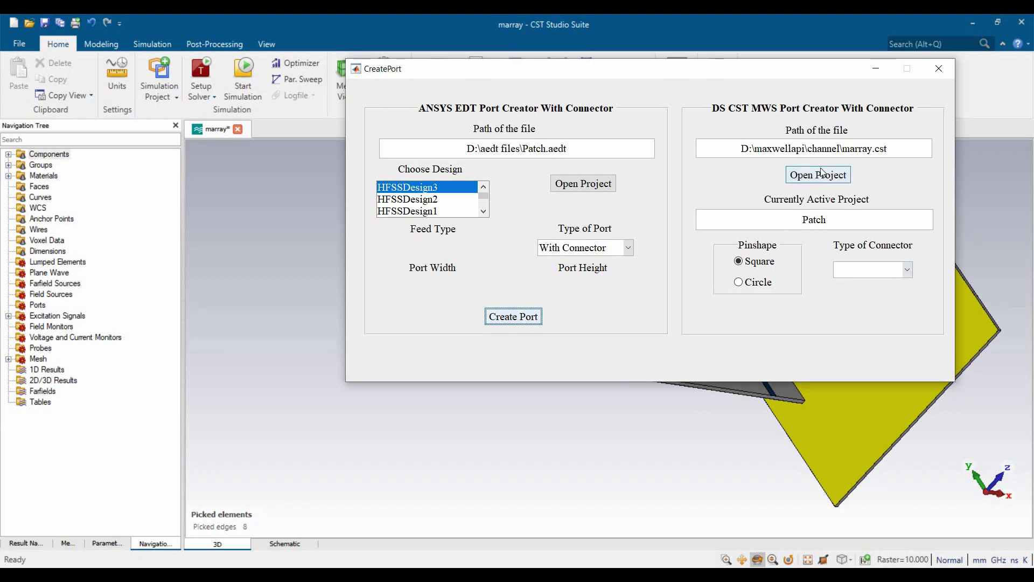
pyautogui.click(758, 282)
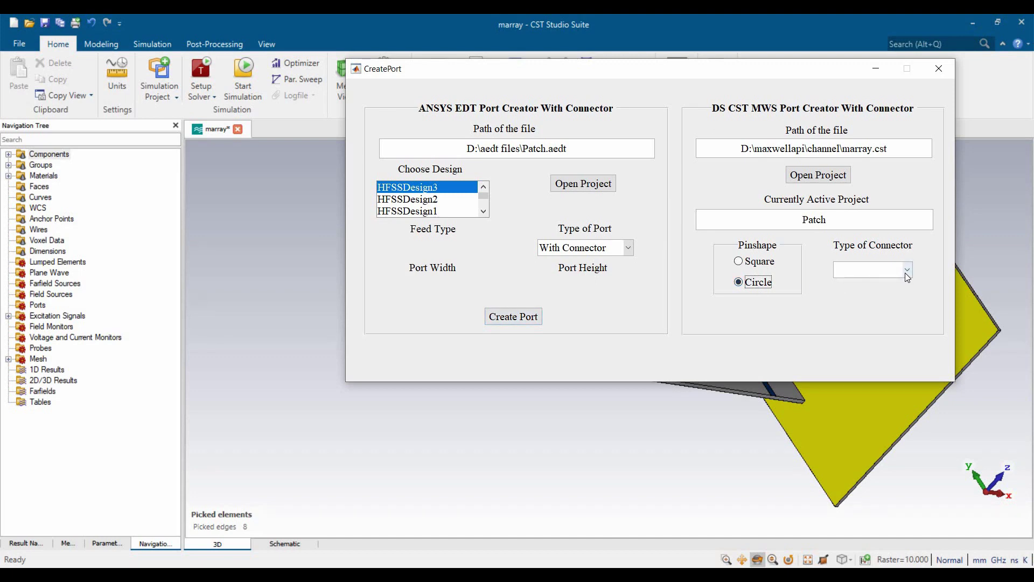
pyautogui.click(818, 177)
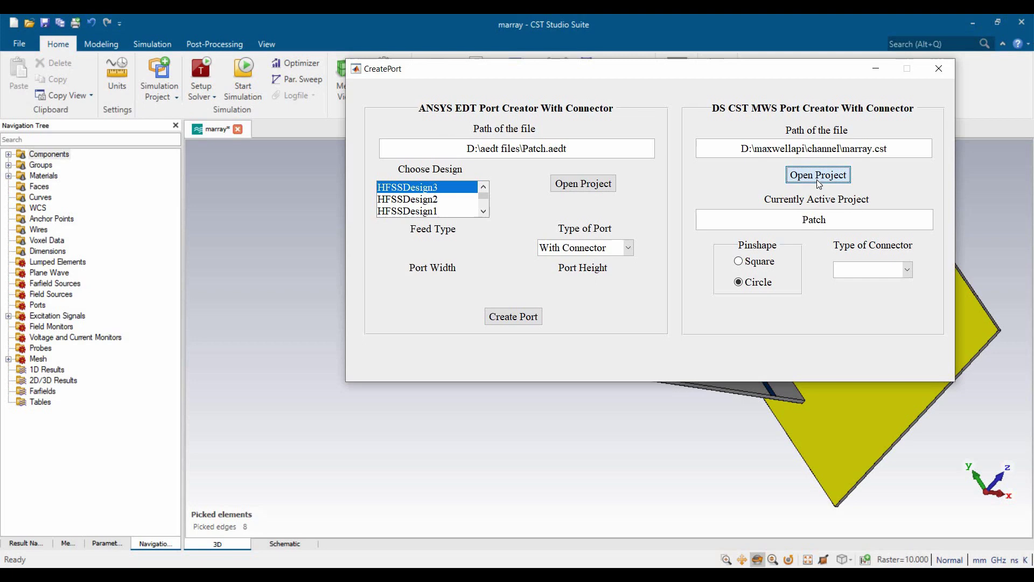
# Choose SMA as the CST connector type and create the port and connector on the picked feed line
pyautogui.click(910, 272)
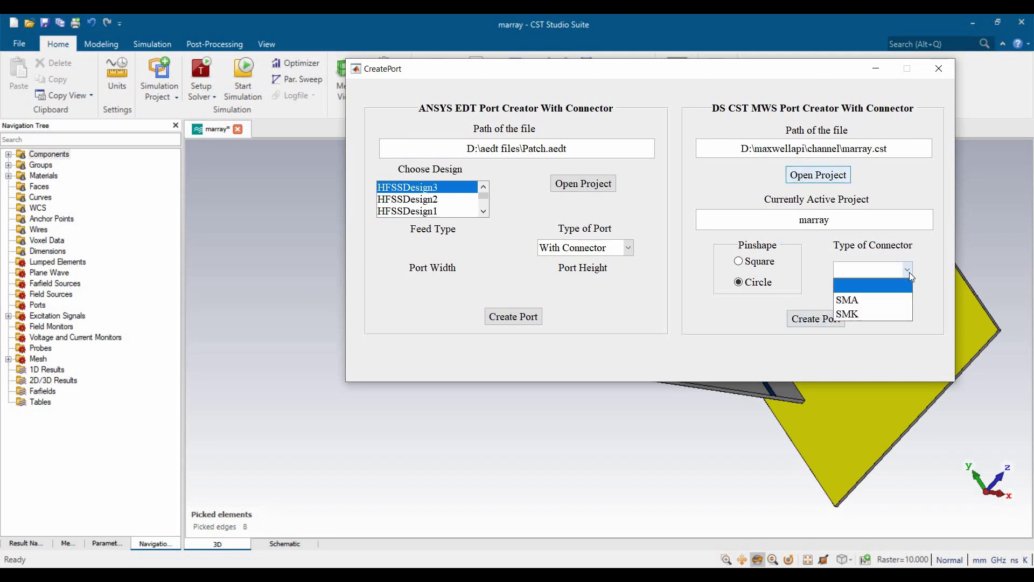
pyautogui.click(862, 299)
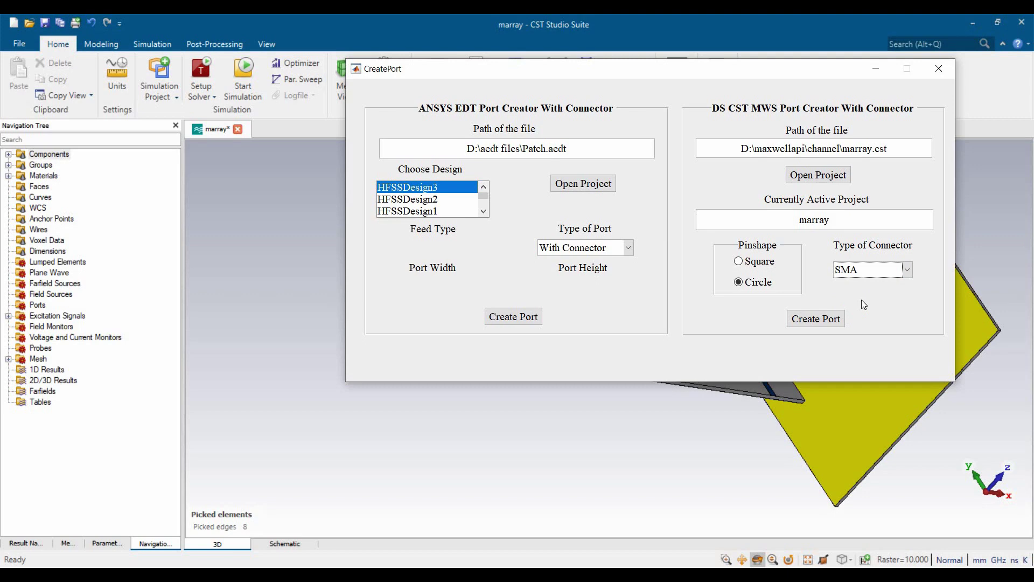
pyautogui.click(801, 322)
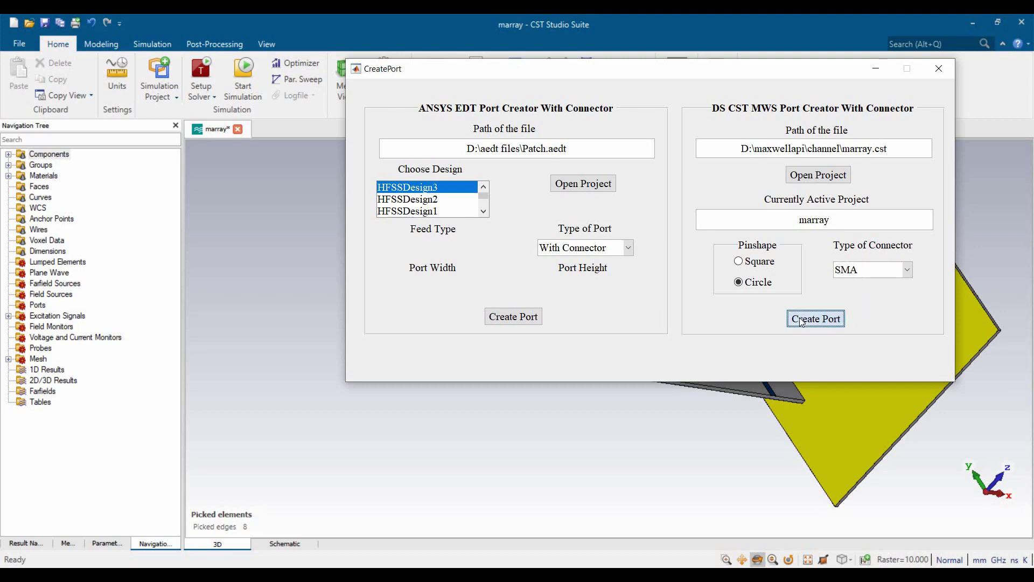
pyautogui.click(872, 70)
# Inspect the new SMA connector, its centre pin and its waveguide port, and check its position in the whole array model
pyautogui.scroll(2, 600, 333)
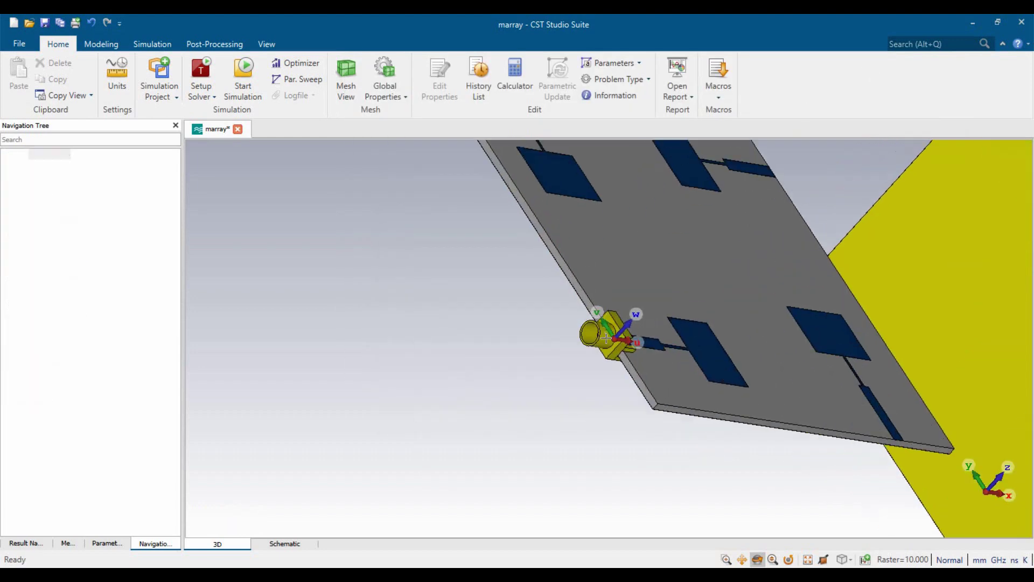
pyautogui.moveTo(600, 332); pyautogui.dragTo(561, 323)
pyautogui.scroll(3, 416, 323)
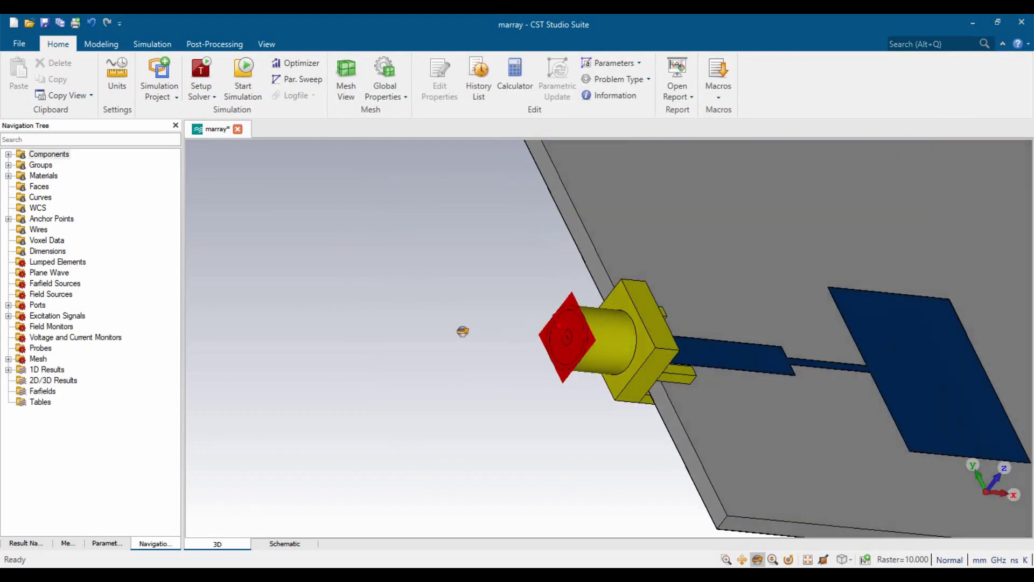
pyautogui.scroll(-2, 593, 339)
pyautogui.scroll(2, 687, 371)
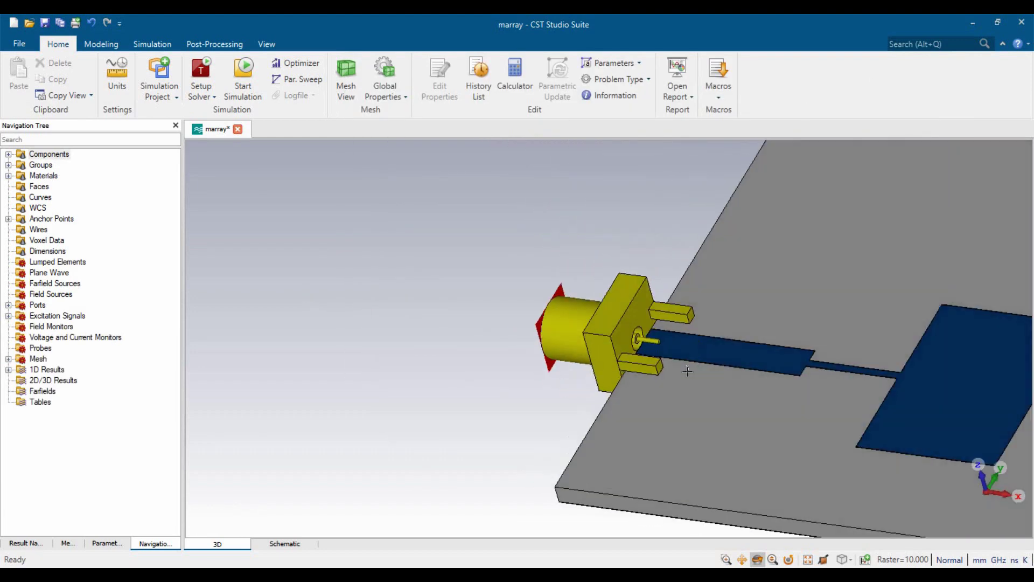
pyautogui.moveTo(687, 372); pyautogui.dragTo(612, 411)
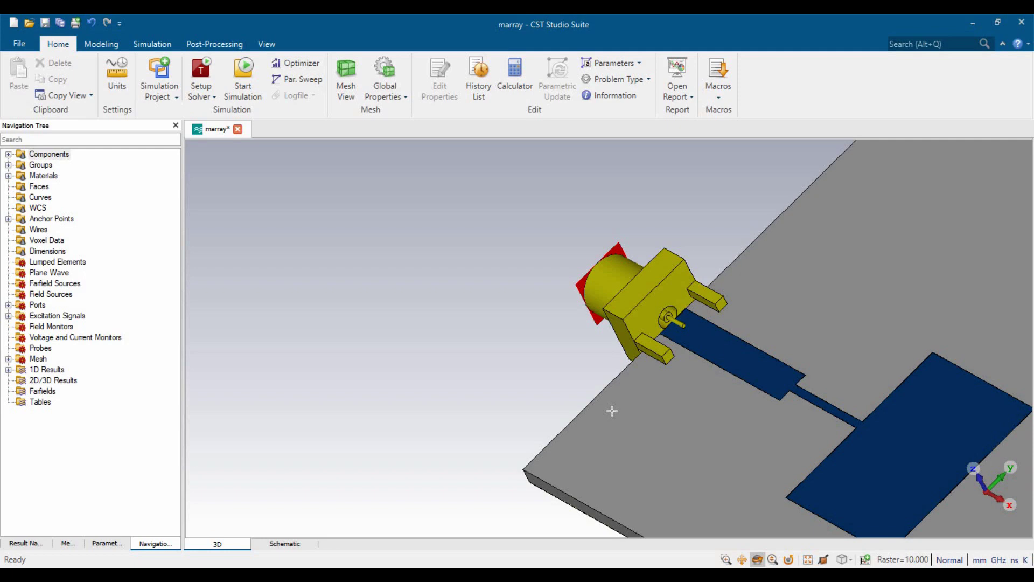
pyautogui.hotkey('ctrl', 'f')
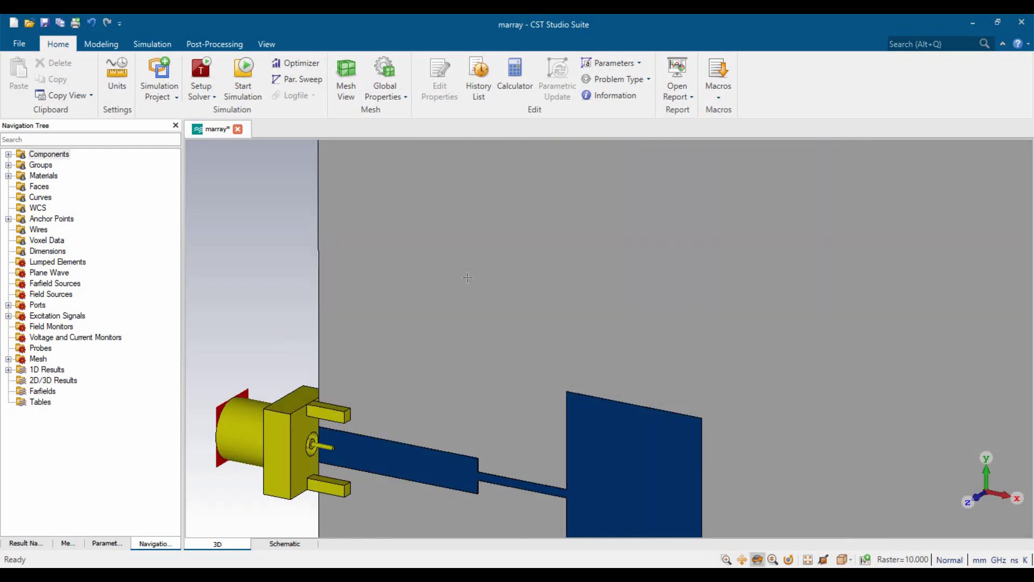
pyautogui.press('space')
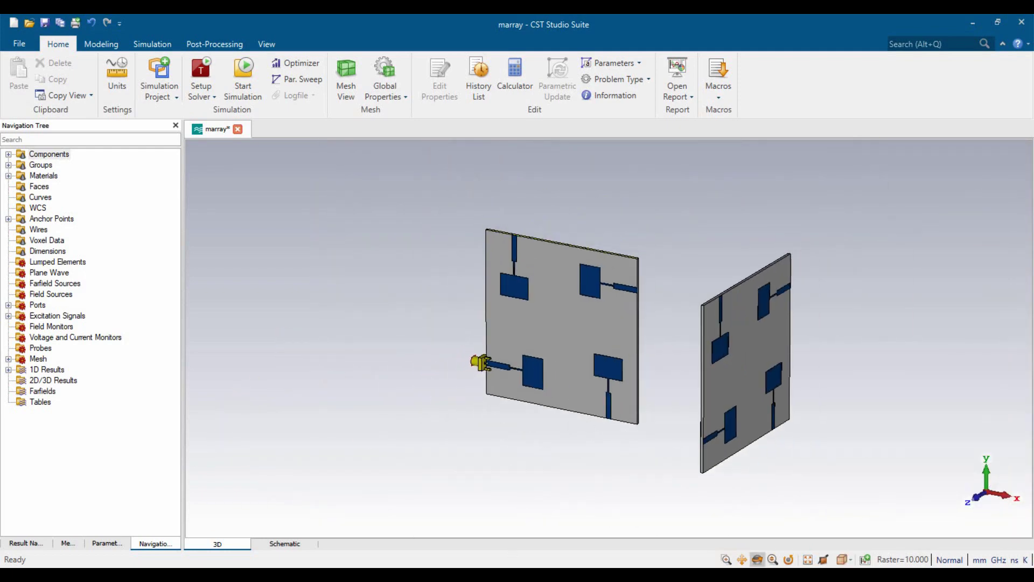
# Return to the CreatePort tool and review the connector types offered for CST, keeping SMA selected
pyautogui.click(585, 525)
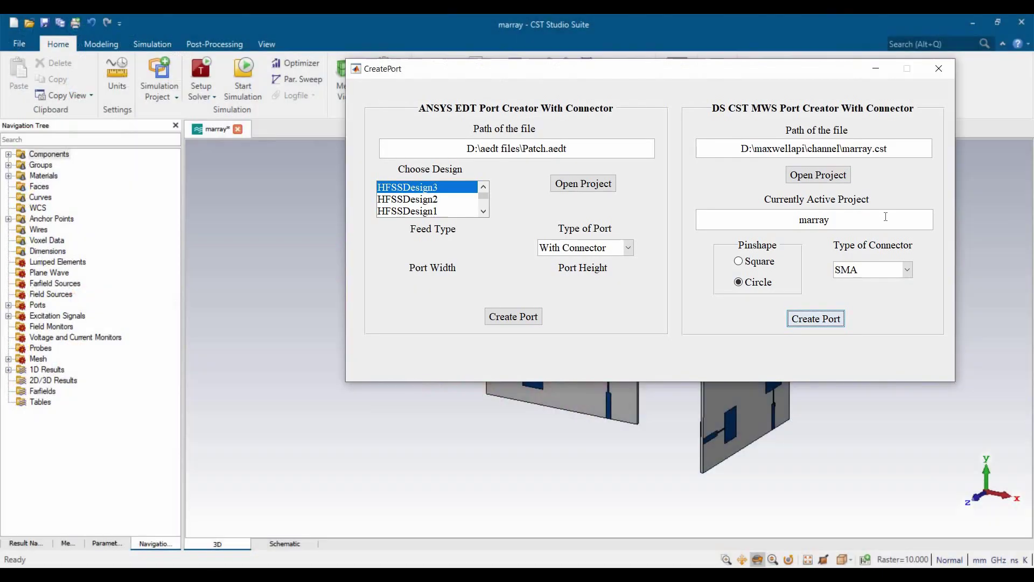
pyautogui.click(904, 273)
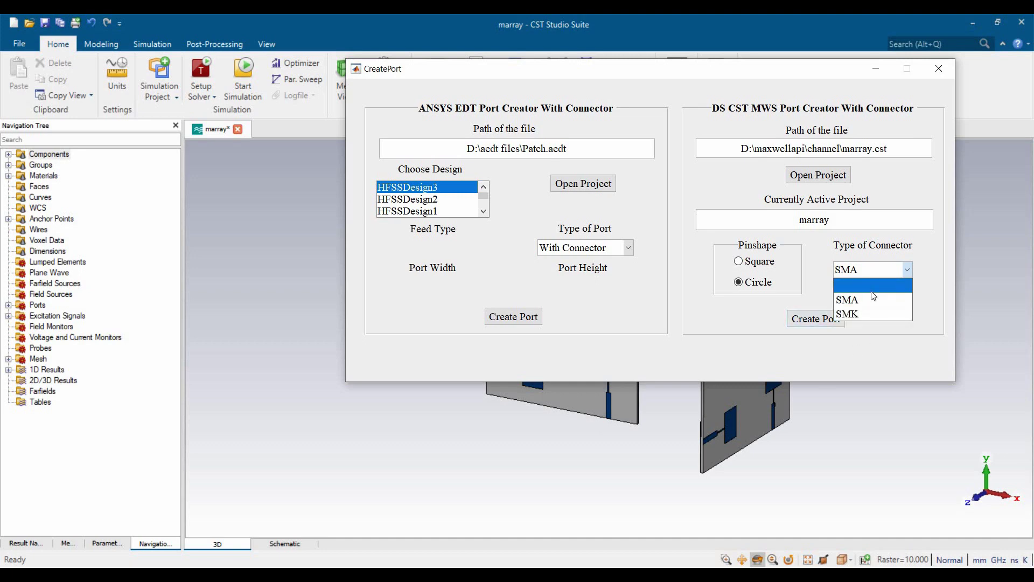
pyautogui.click(860, 355)
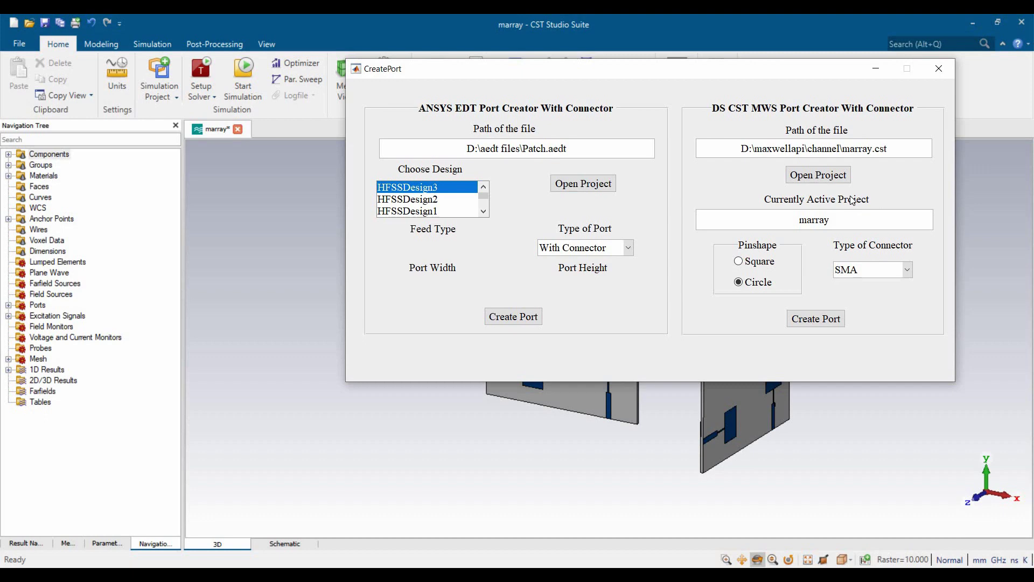
pyautogui.click(876, 69)
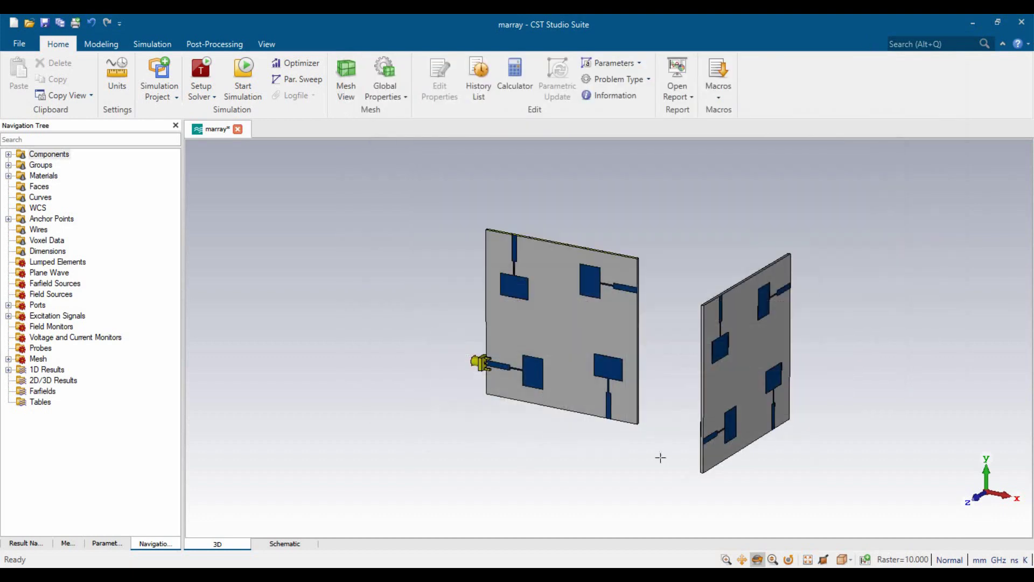
# Examine the connector in the marray model and the settings of port1 on its outer end
pyautogui.moveTo(558, 423); pyautogui.dragTo(474, 344)
pyautogui.scroll(5, 472, 361)
pyautogui.scroll(-5, 447, 398)
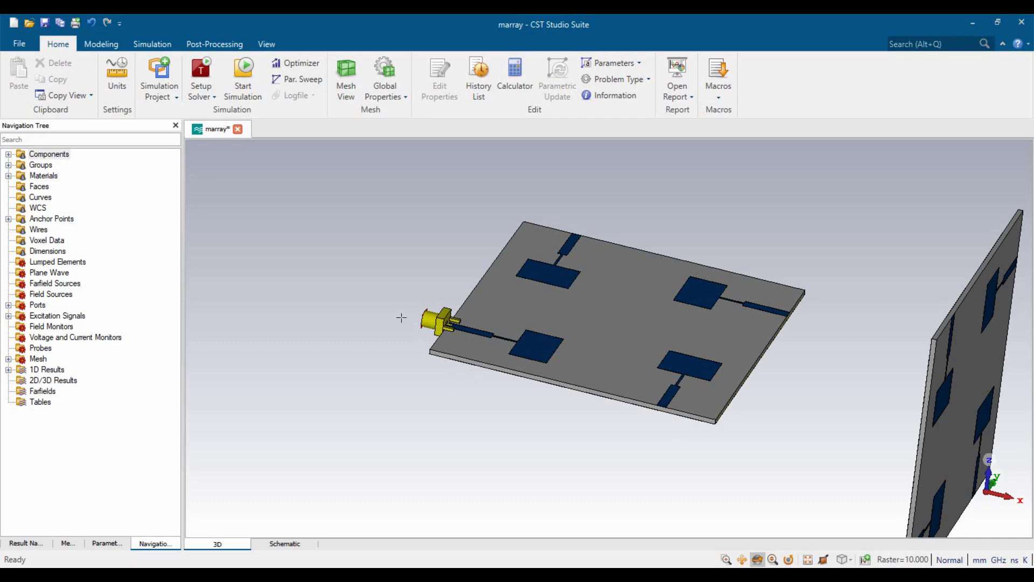
pyautogui.moveTo(485, 298); pyautogui.dragTo(557, 328)
pyautogui.scroll(5, 535, 339)
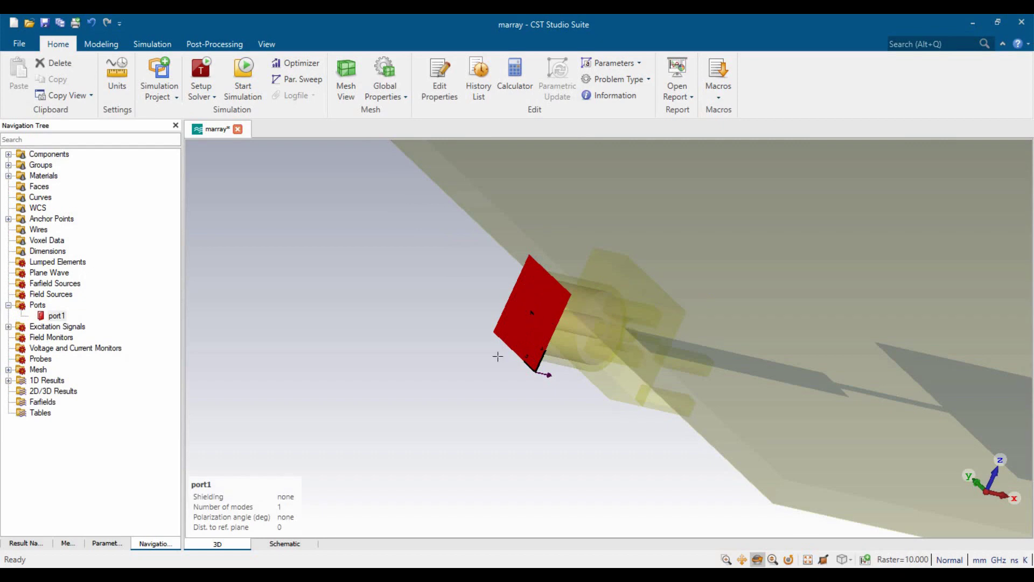
pyautogui.click(507, 423)
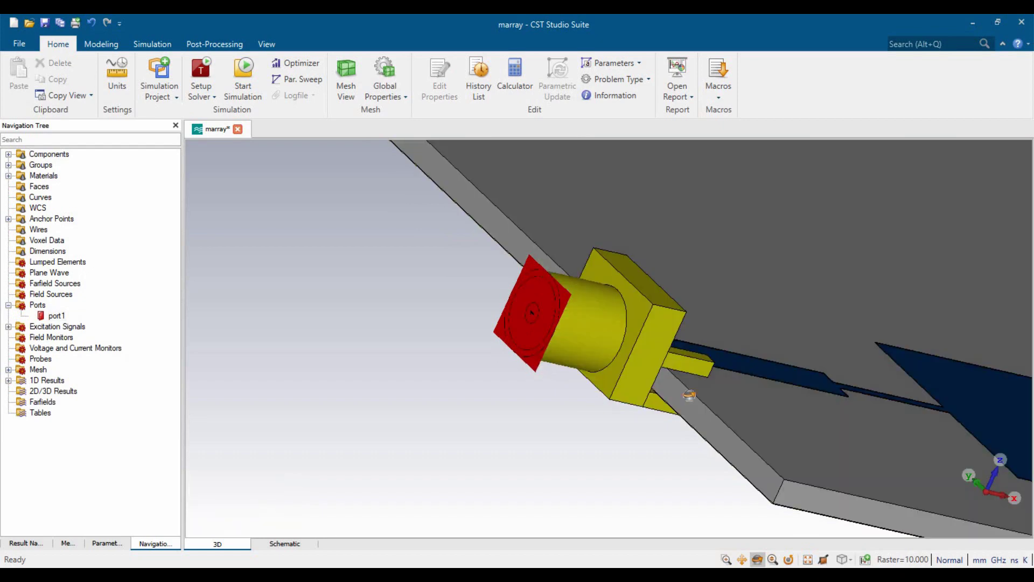
pyautogui.moveTo(662, 401); pyautogui.dragTo(648, 402)
pyautogui.press('space')
# Set the CST pin shape to Square in the CreatePort tool and return to the marray model
pyautogui.moveTo(515, 575)
pyautogui.click(598, 514)
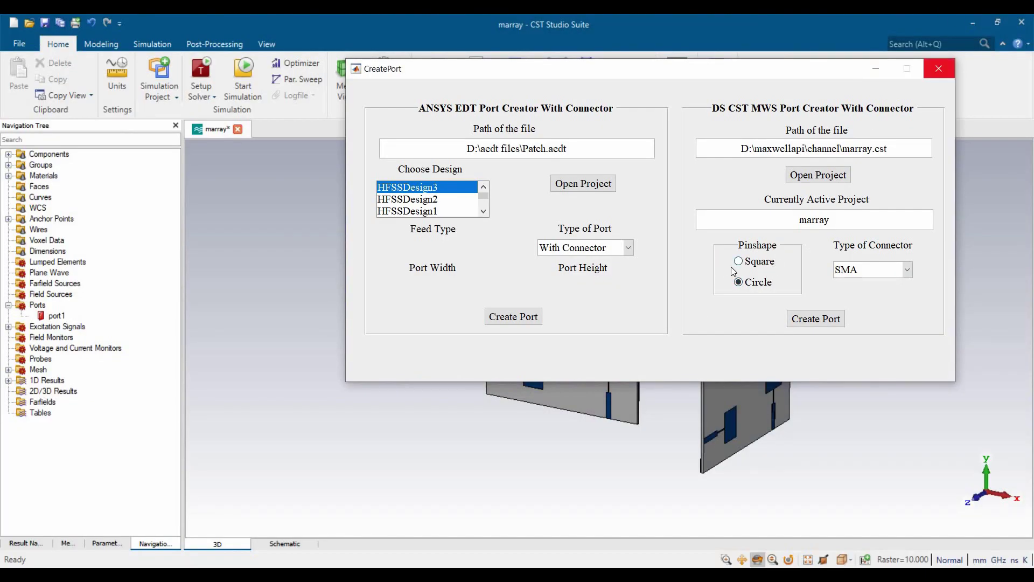
pyautogui.click(751, 265)
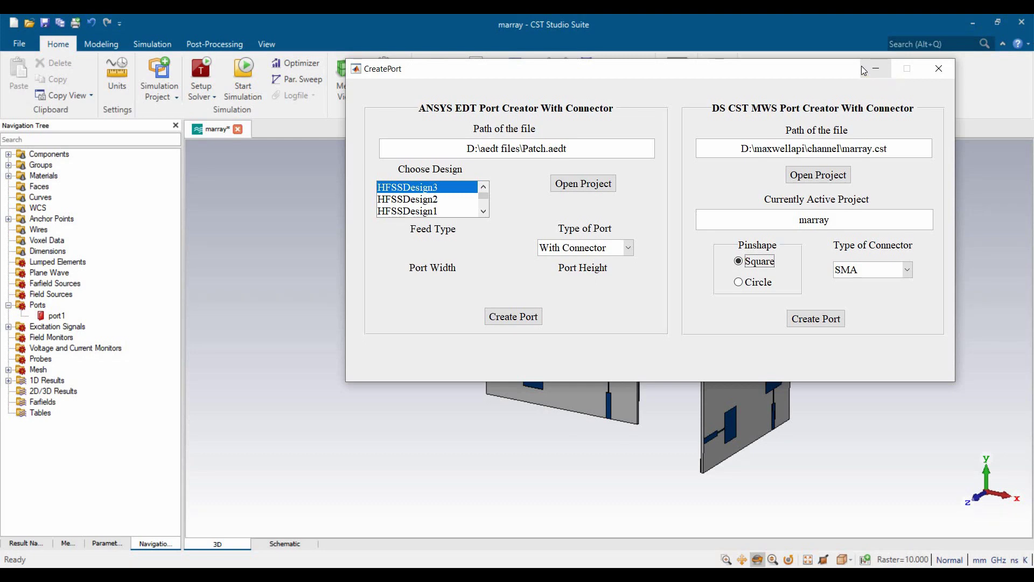
pyautogui.click(873, 68)
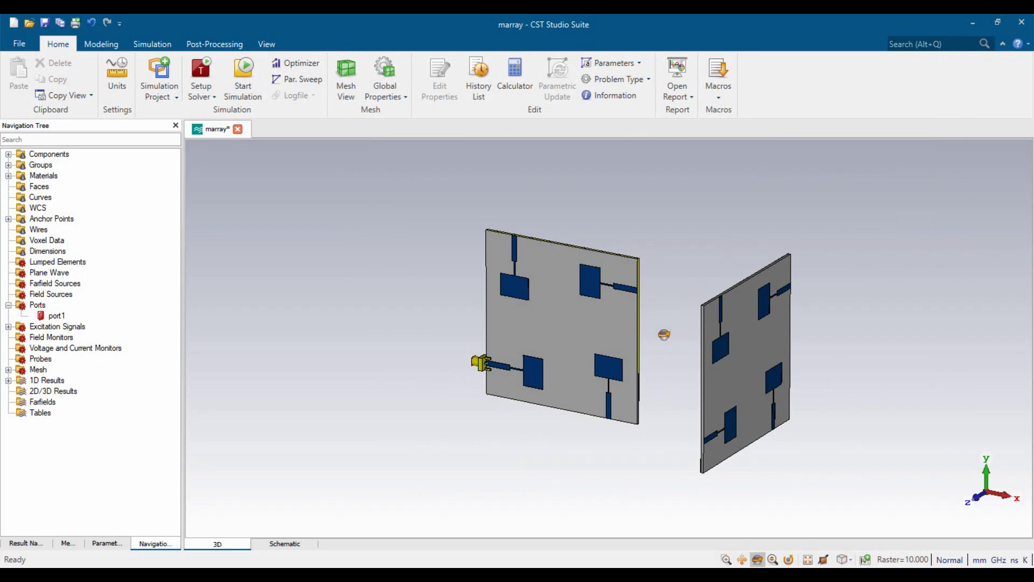
# Pick the edge chain around the end face of a microstrip feed line on the second array board
pyautogui.moveTo(664, 335); pyautogui.dragTo(758, 273)
pyautogui.scroll(5, 702, 329)
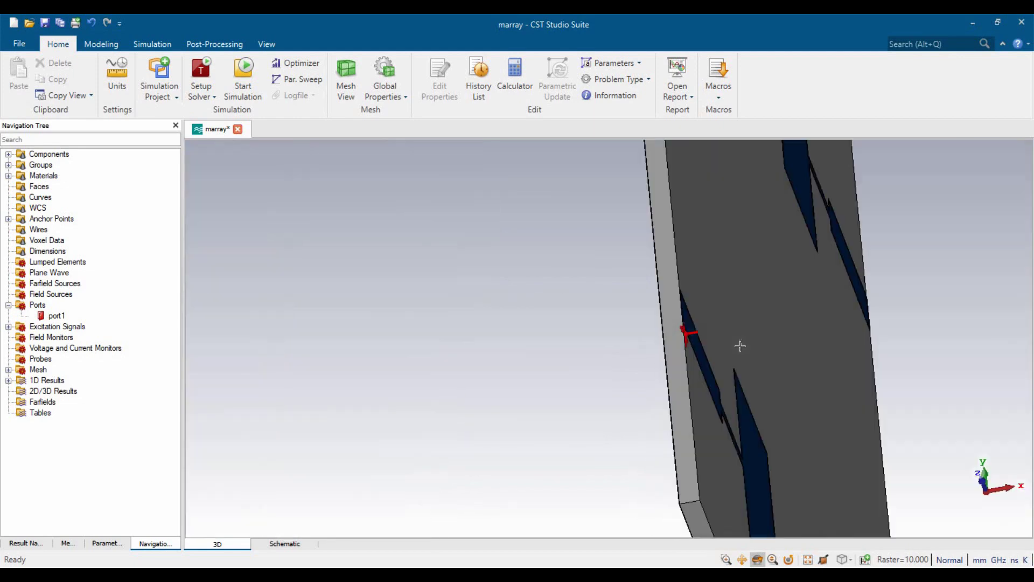
pyautogui.scroll(3, 740, 346)
pyautogui.moveTo(741, 346); pyautogui.dragTo(570, 292)
pyautogui.press('e')
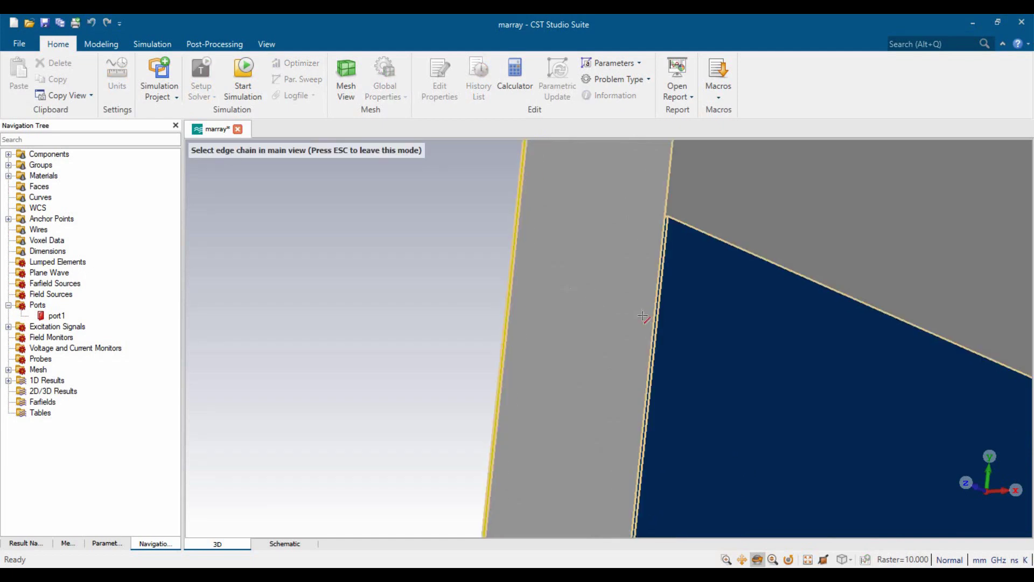
pyautogui.click(660, 319)
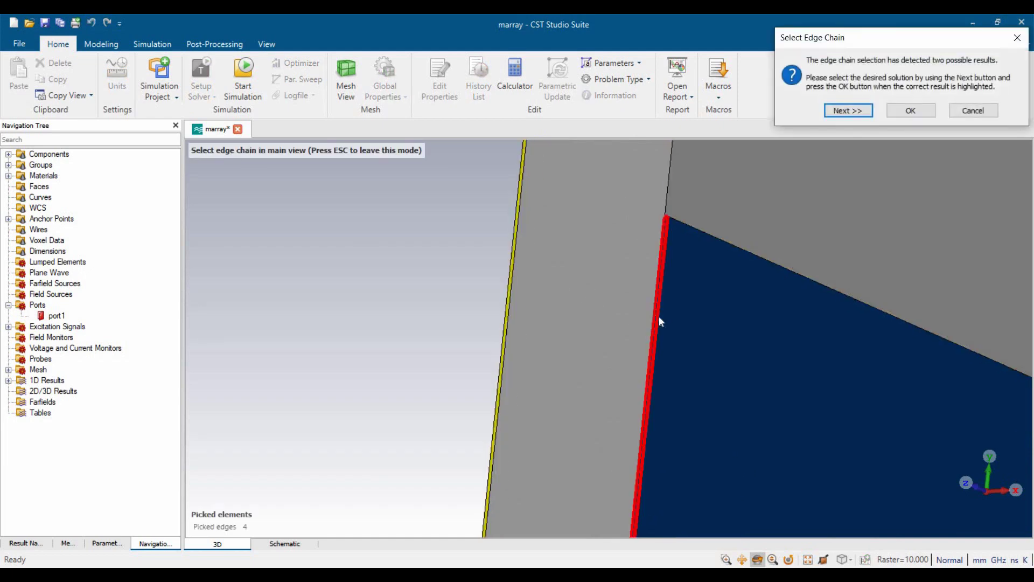
pyautogui.press('Tab')
pyautogui.press('Return')
# Add the edge chain around the second board's adjoining substrate side face, using the second detected solution
pyautogui.press('e')
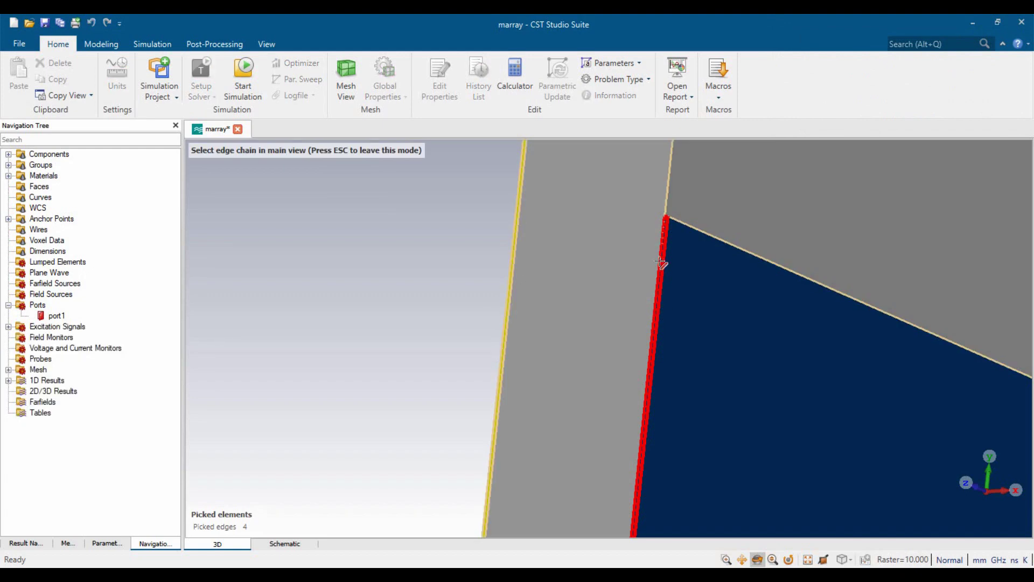
pyautogui.click(661, 258)
pyautogui.press('Return')
pyautogui.press('Tab')
pyautogui.press('Return')
pyautogui.scroll(-5, 592, 317)
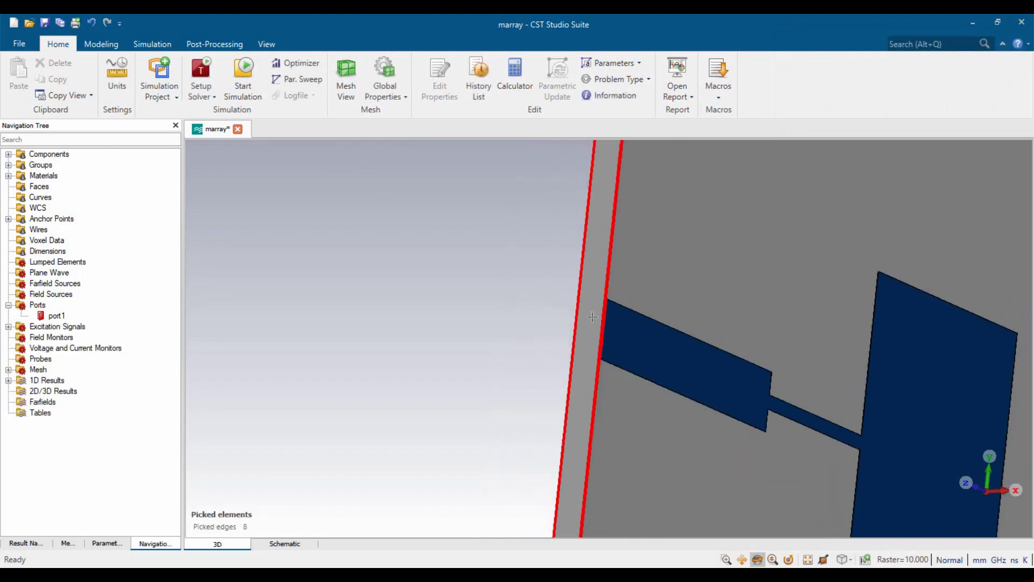
# Create a port with a square-pin SMA connector on the second board's picked feed line using the CreatePort tool
pyautogui.hotkey('alt', 'Tab')
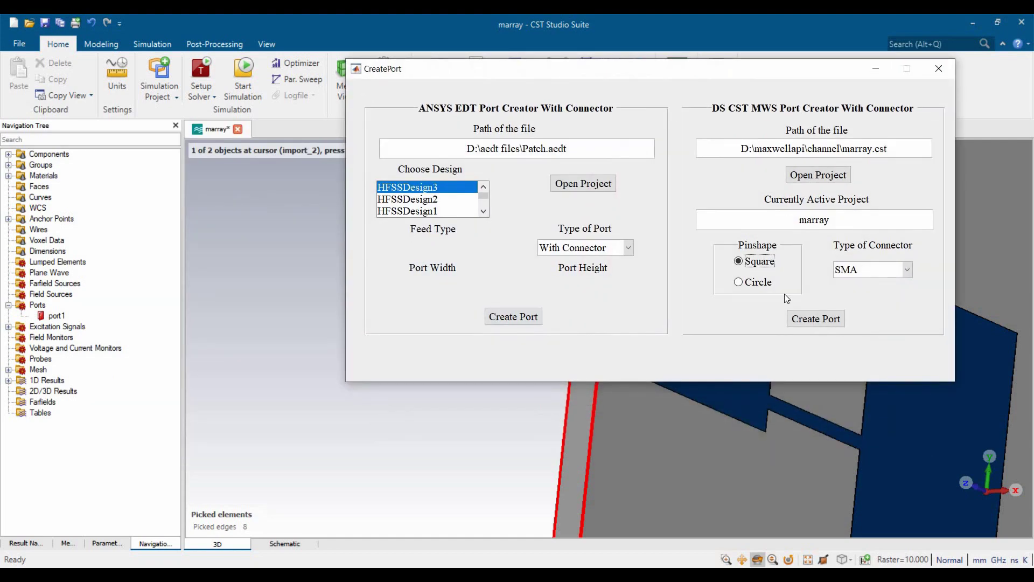
pyautogui.click(816, 318)
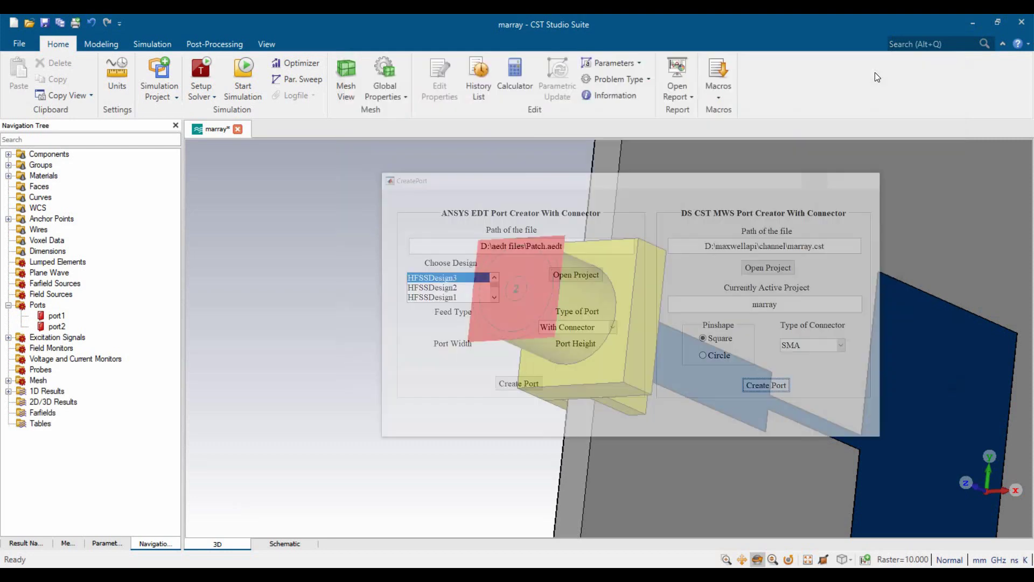
pyautogui.click(874, 71)
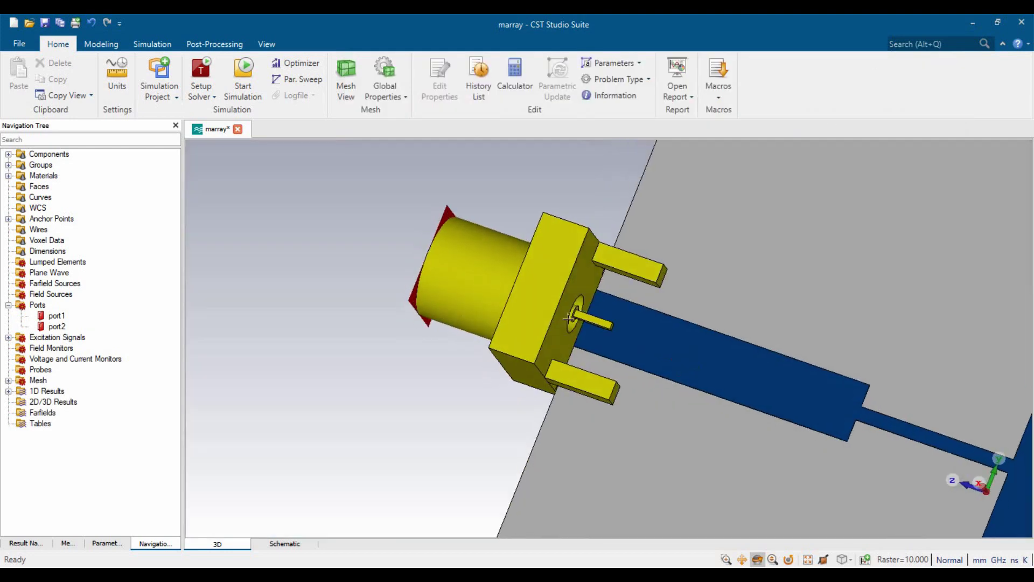
# Inspect the square-pin connector up close and view both array boards with their connectors
pyautogui.scroll(5, 613, 326)
pyautogui.moveTo(596, 296); pyautogui.dragTo(612, 232)
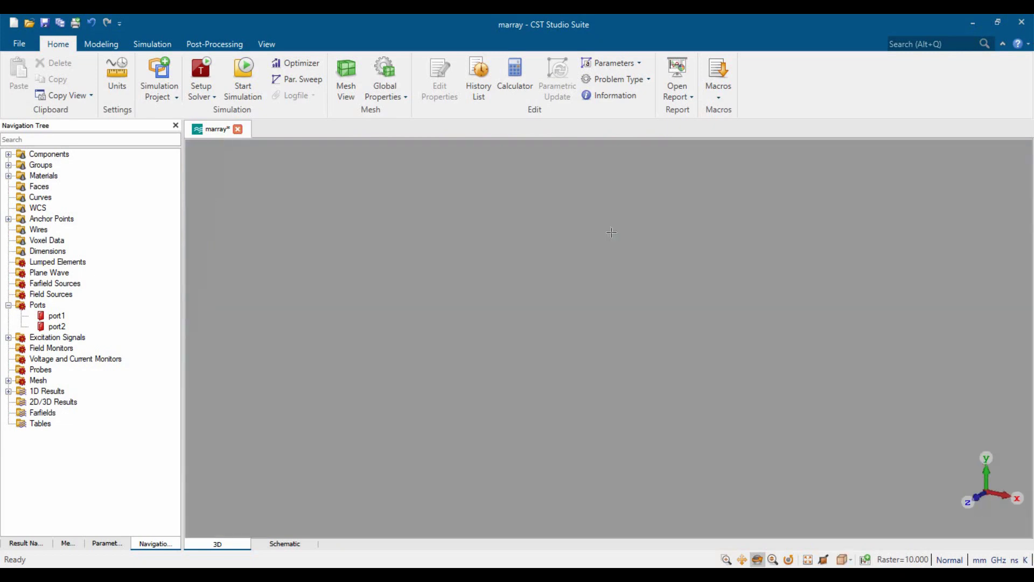
pyautogui.press('space')
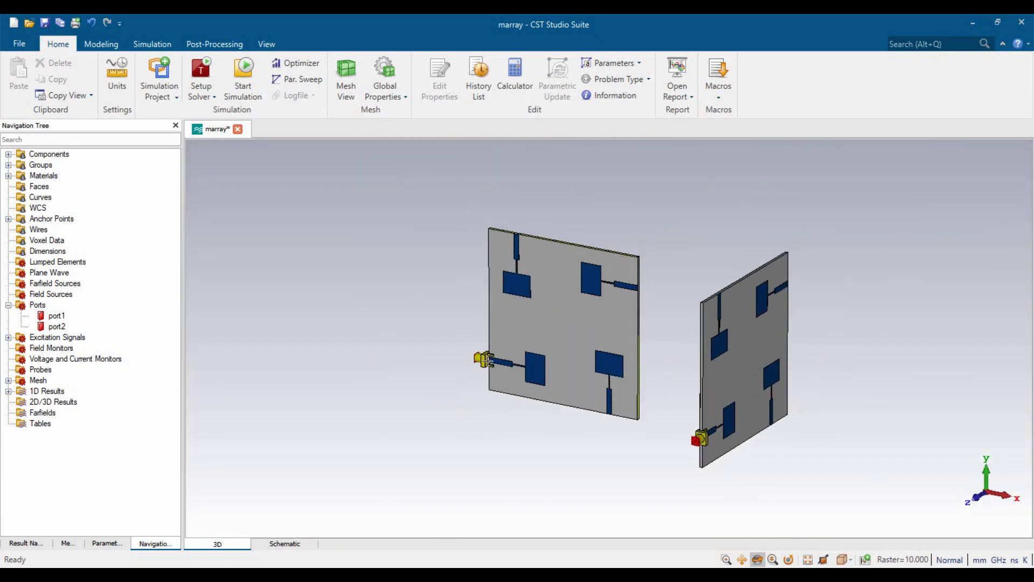
pyautogui.scroll(6, 488, 350)
pyautogui.press('space')
# Switch to ANSYS Electronics Desktop and view the HFSSDesign3 model
pyautogui.moveTo(548, 575)
pyautogui.click(548, 520)
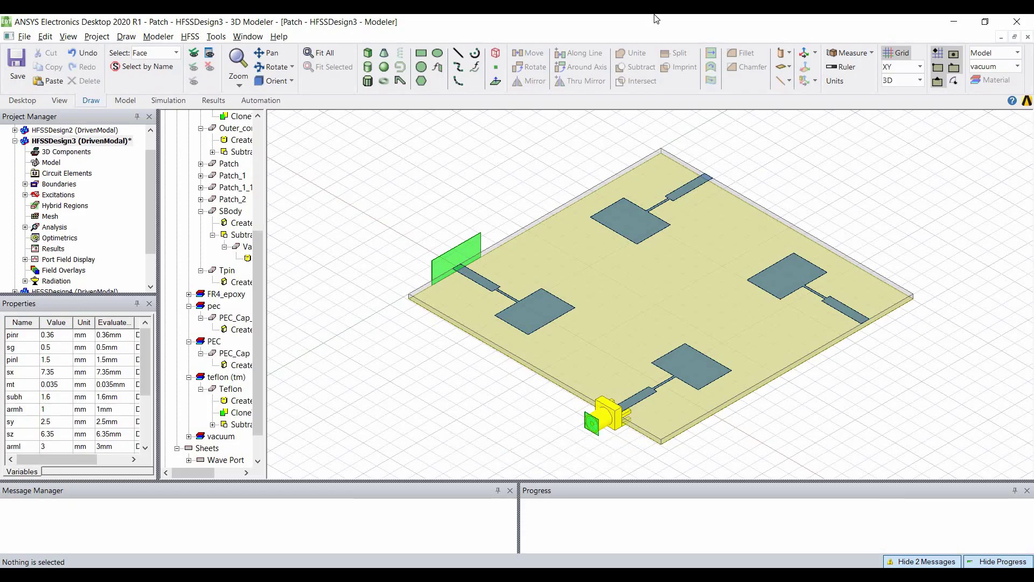